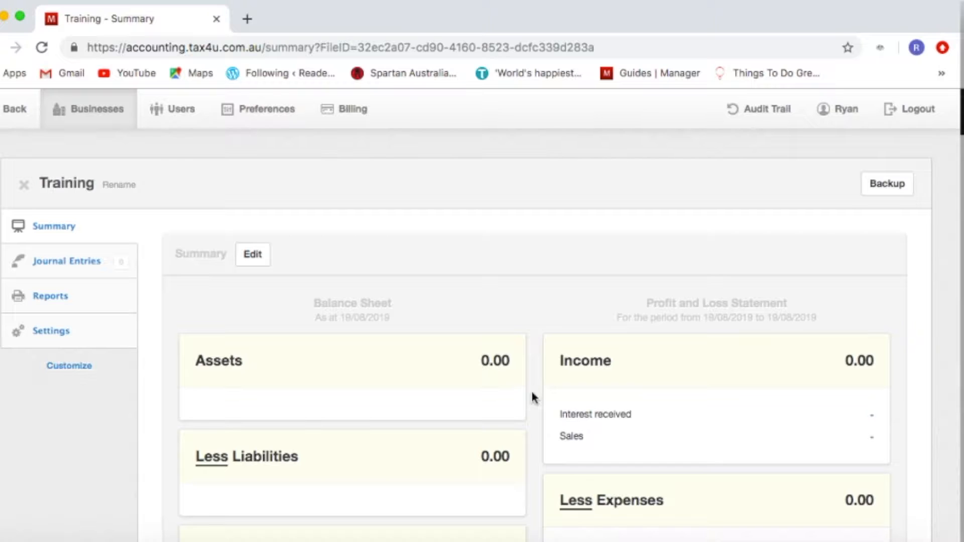
Open the Chart of Accounts in the business settings and look through the balance sheet and profit and loss accounts
{"action": "left_click", "coordinate": [59, 345]}
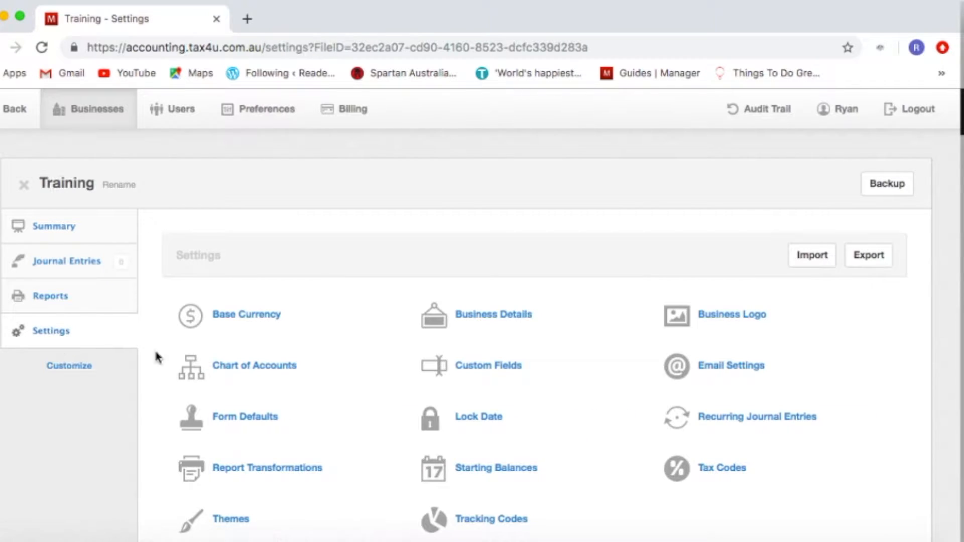
{"action": "left_click", "coordinate": [238, 372]}
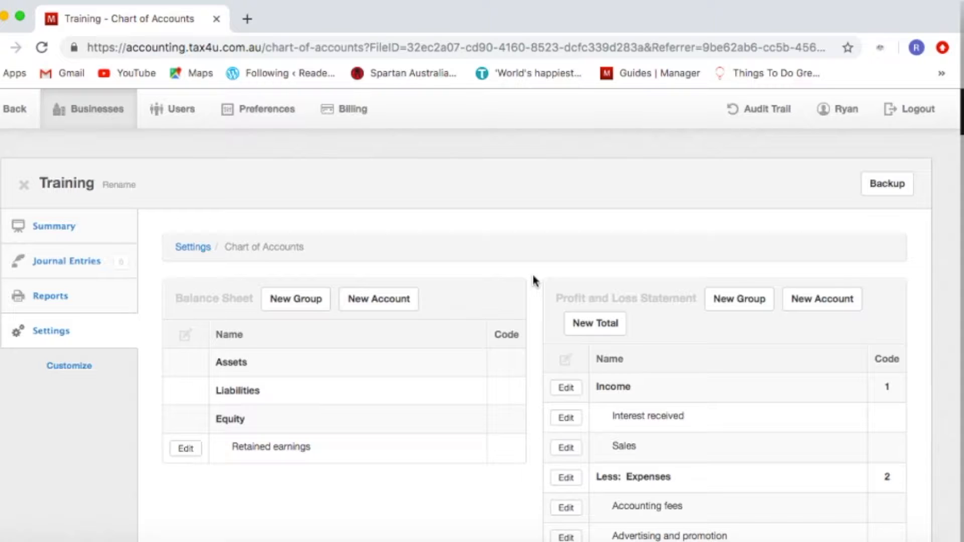
{"action": "scroll", "coordinate": [536, 281], "scroll_direction": "down", "scroll_amount": 3}
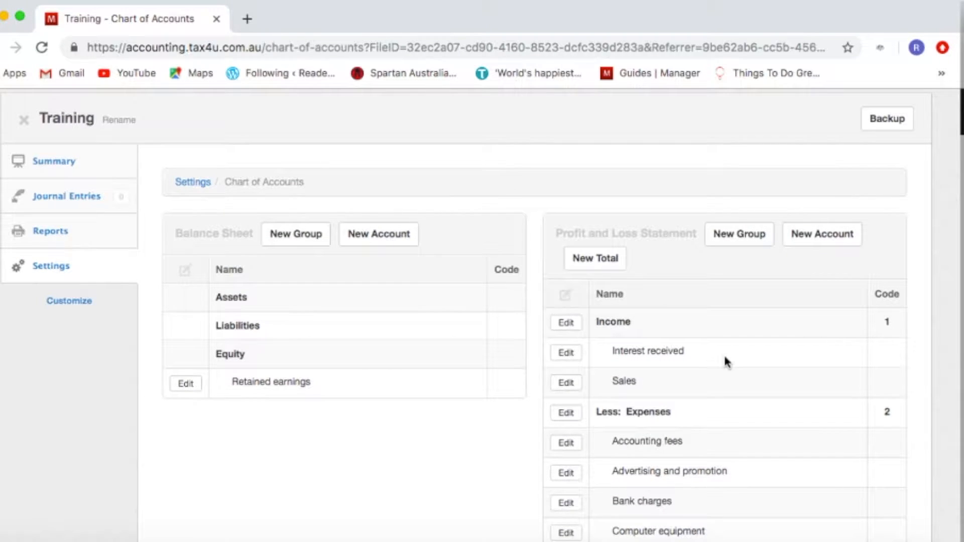
{"action": "scroll", "coordinate": [725, 358], "scroll_direction": "down", "scroll_amount": 4}
{"action": "scroll", "coordinate": [725, 358], "scroll_direction": "down", "scroll_amount": 5}
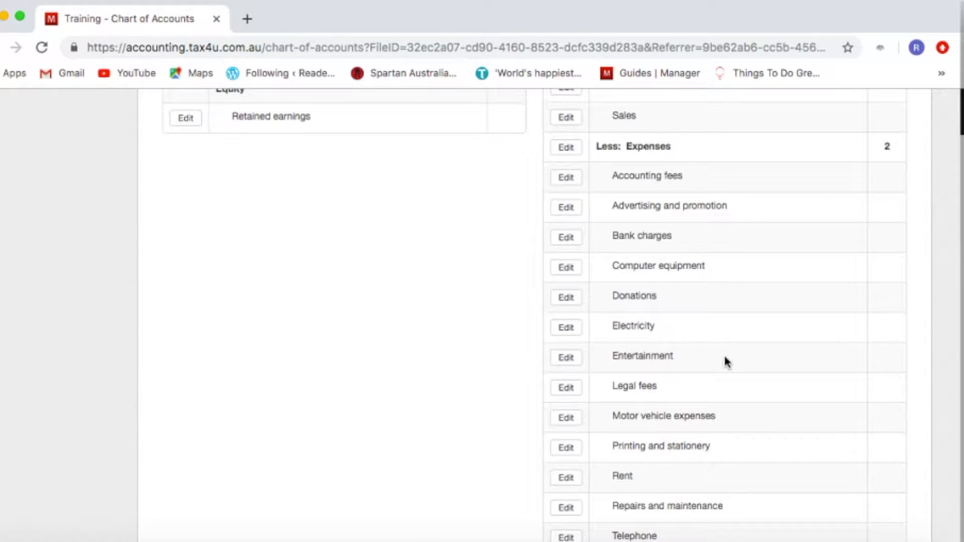
{"action": "scroll", "coordinate": [525, 209], "scroll_direction": "down", "scroll_amount": 4}
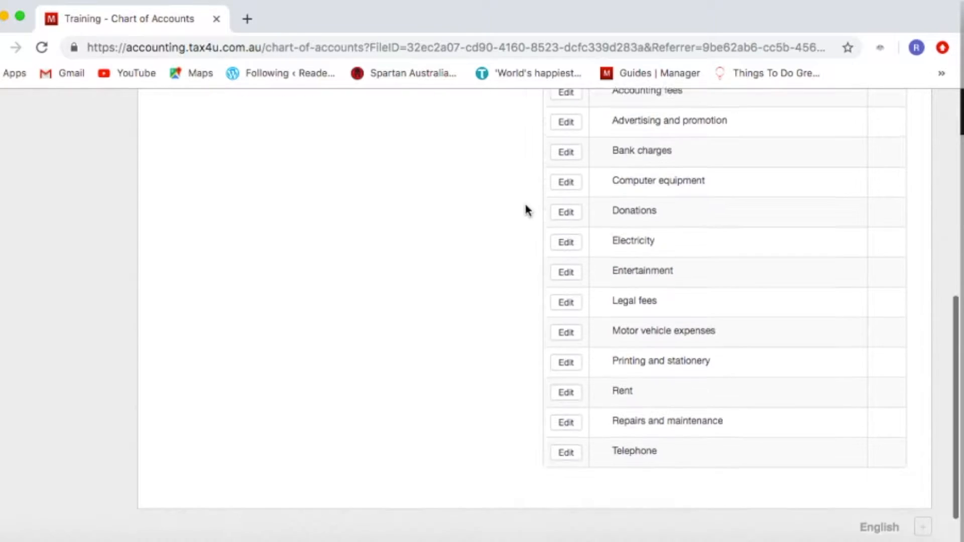
{"action": "scroll", "coordinate": [525, 209], "scroll_direction": "up", "scroll_amount": 6}
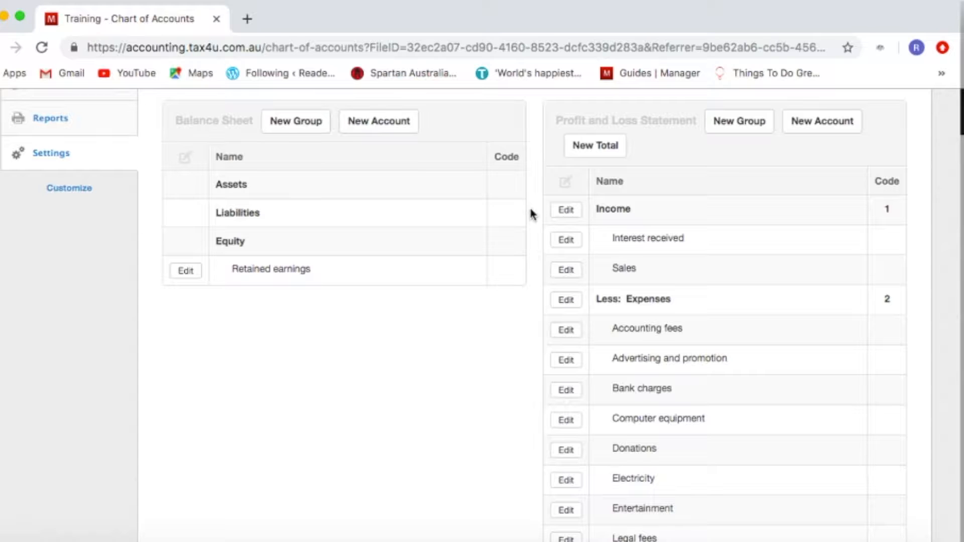
{"action": "scroll", "coordinate": [532, 213], "scroll_direction": "up", "scroll_amount": 3}
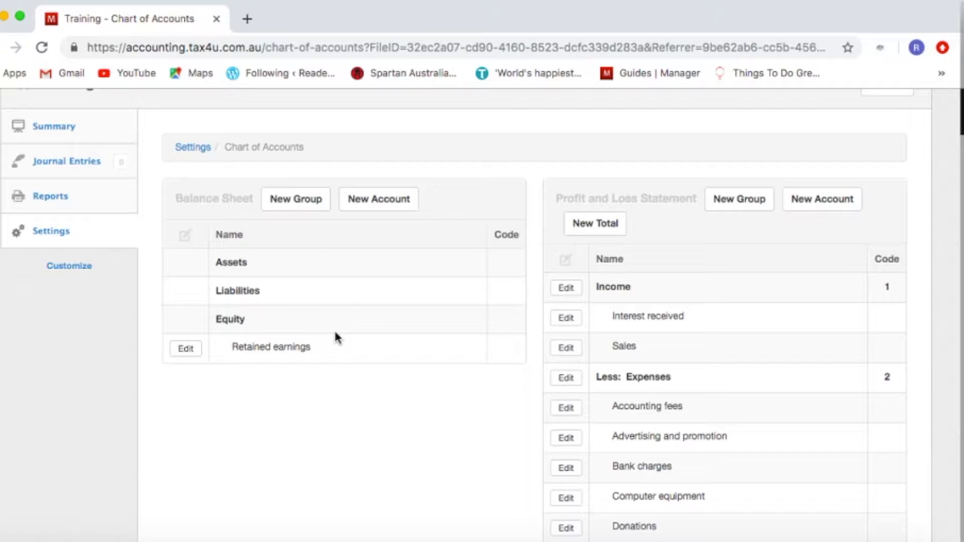
Create a balance sheet group named Current Assets with code 1 under Assets
{"action": "left_click", "coordinate": [290, 210]}
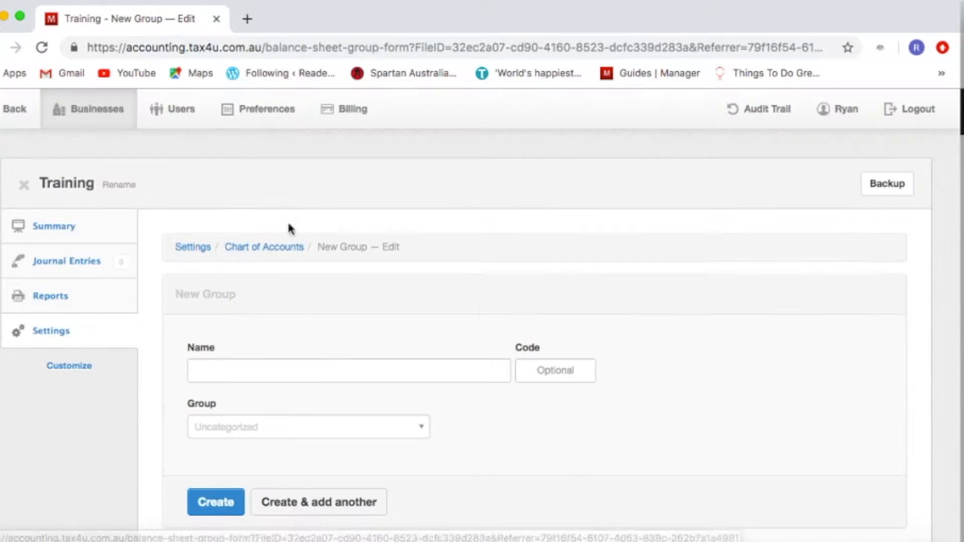
{"action": "left_click", "coordinate": [310, 367]}
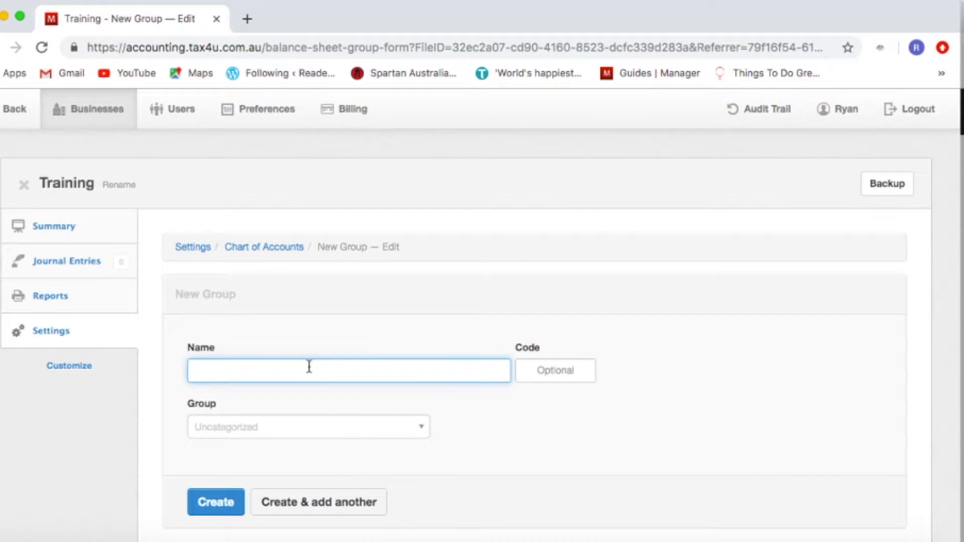
{"action": "type", "text": "Current Assets"}
{"action": "key", "text": "Tab"}
{"action": "type", "text": "1"}
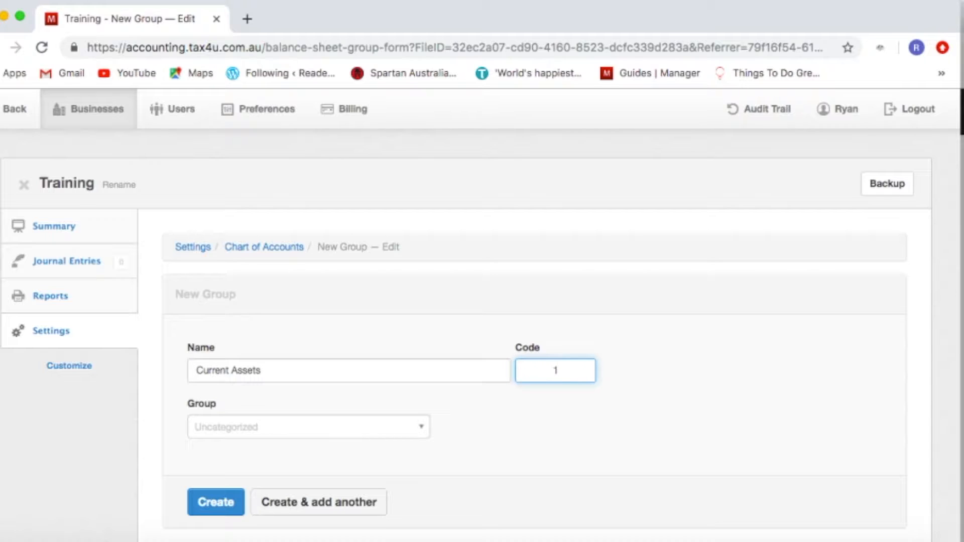
{"action": "left_click", "coordinate": [257, 431]}
{"action": "scroll", "coordinate": [326, 389], "scroll_direction": "down", "scroll_amount": 2}
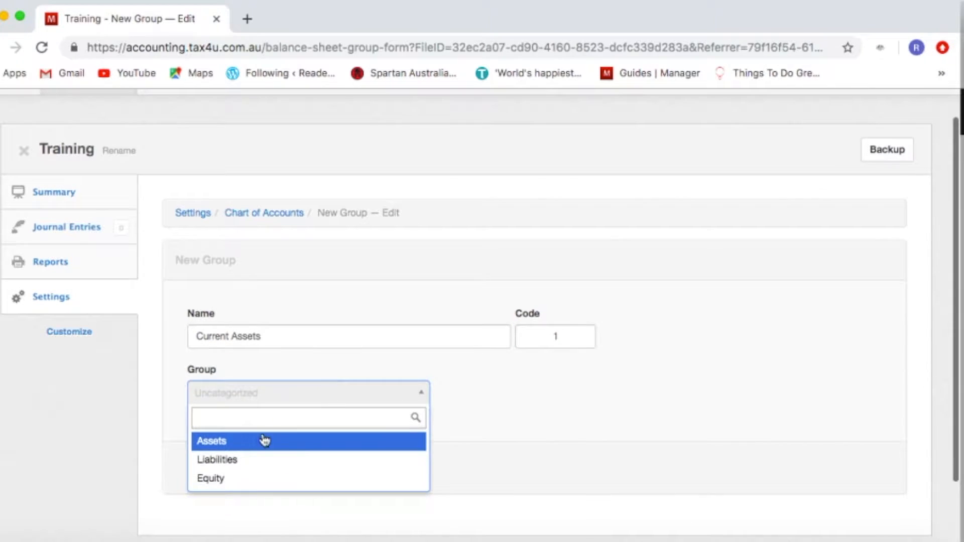
{"action": "left_click", "coordinate": [254, 446]}
{"action": "left_click", "coordinate": [211, 477]}
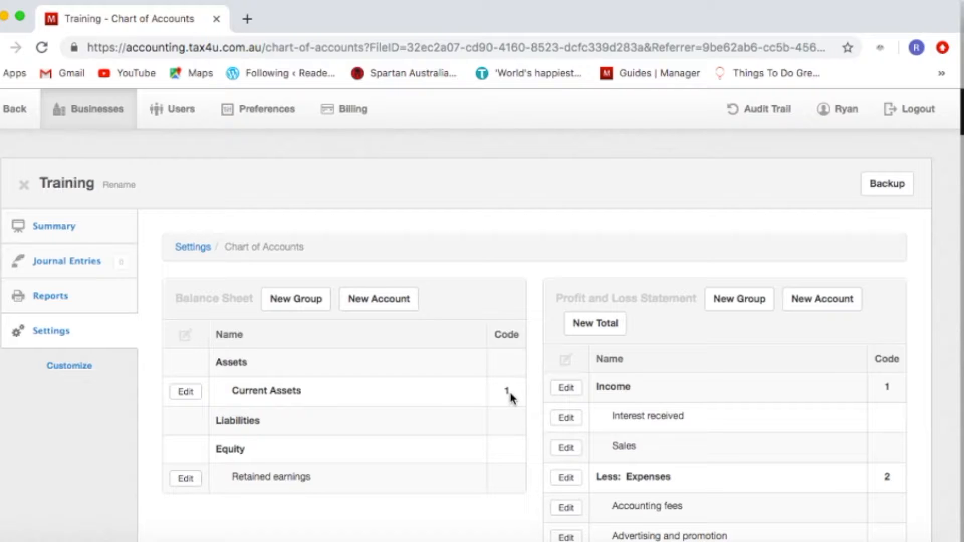
Create a balance sheet group named Long-term Liabilities with code 2 under Liabilities
{"action": "left_click", "coordinate": [298, 304]}
{"action": "left_click", "coordinate": [284, 362]}
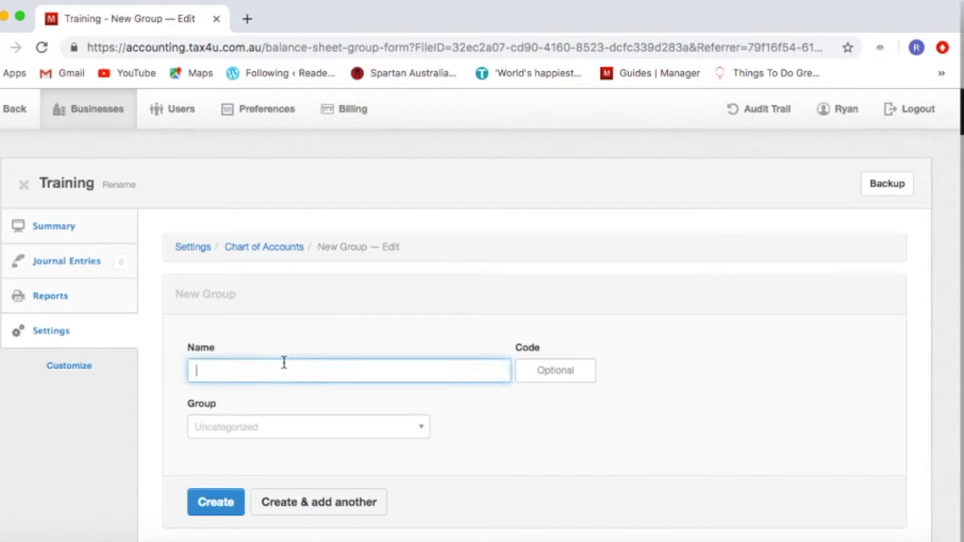
{"action": "type", "text": "Long-term Liabilities"}
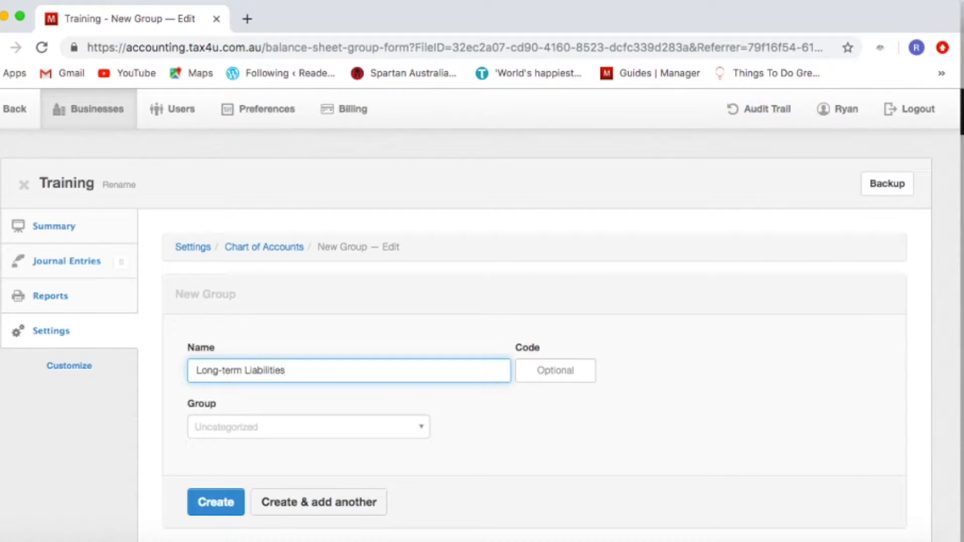
{"action": "key", "text": "Tab"}
{"action": "type", "text": "2"}
{"action": "key", "text": "Tab"}
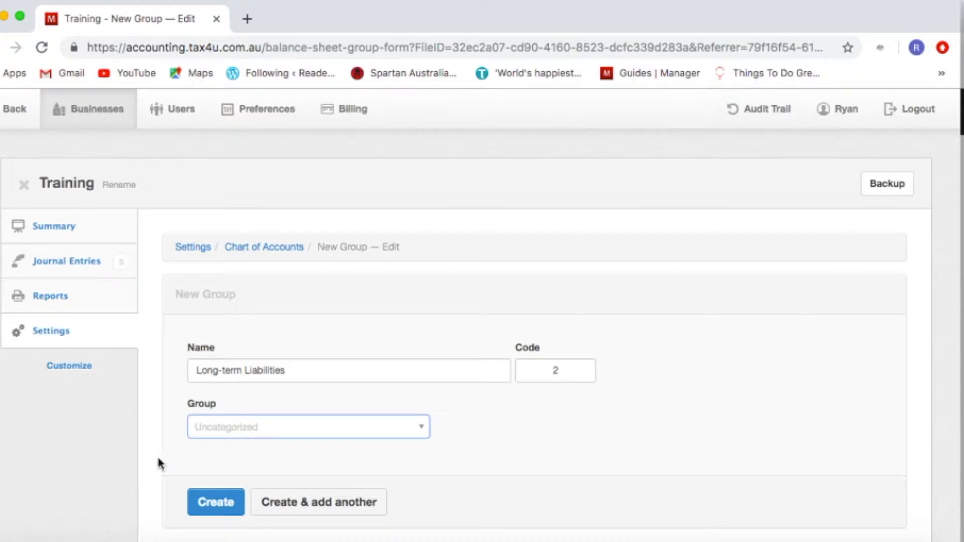
{"action": "left_click", "coordinate": [400, 439]}
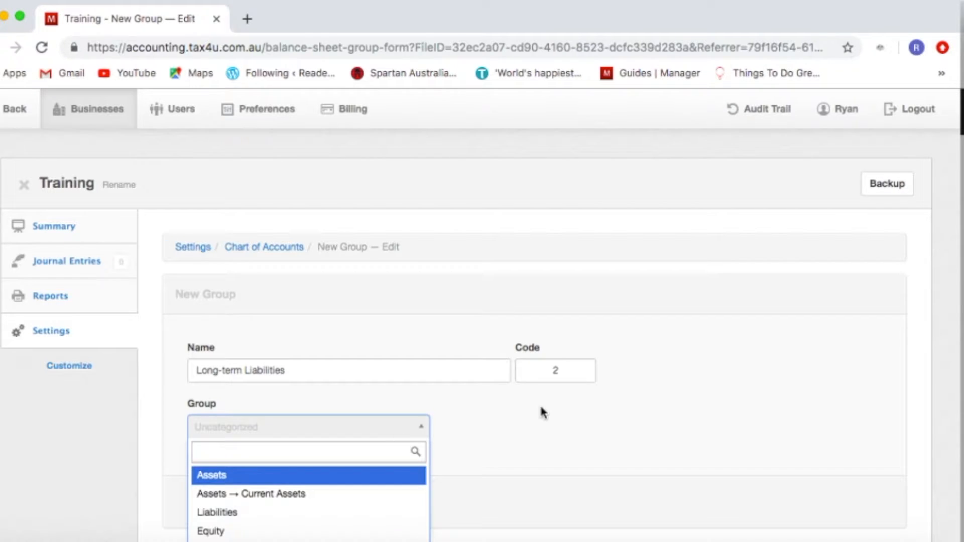
{"action": "scroll", "coordinate": [539, 403], "scroll_direction": "down", "scroll_amount": 3}
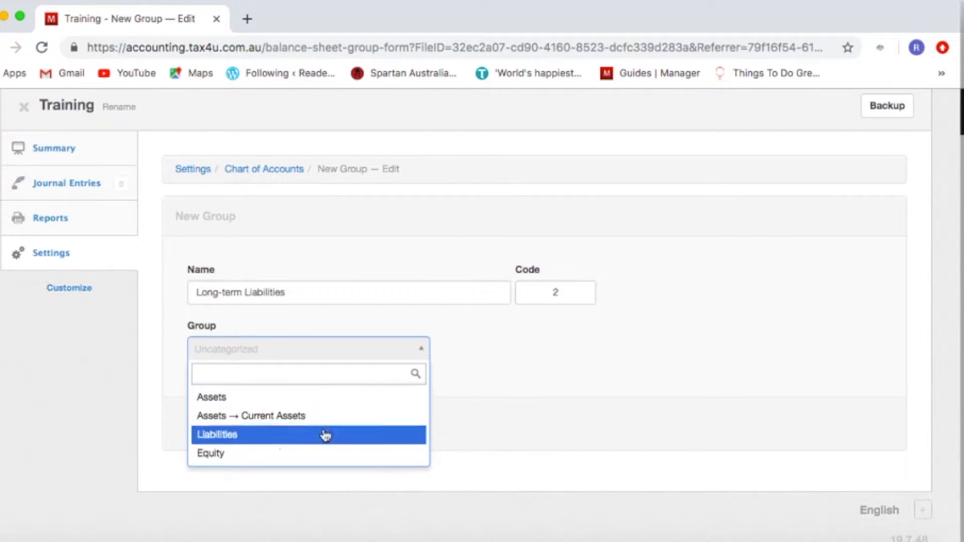
{"action": "left_click", "coordinate": [261, 437]}
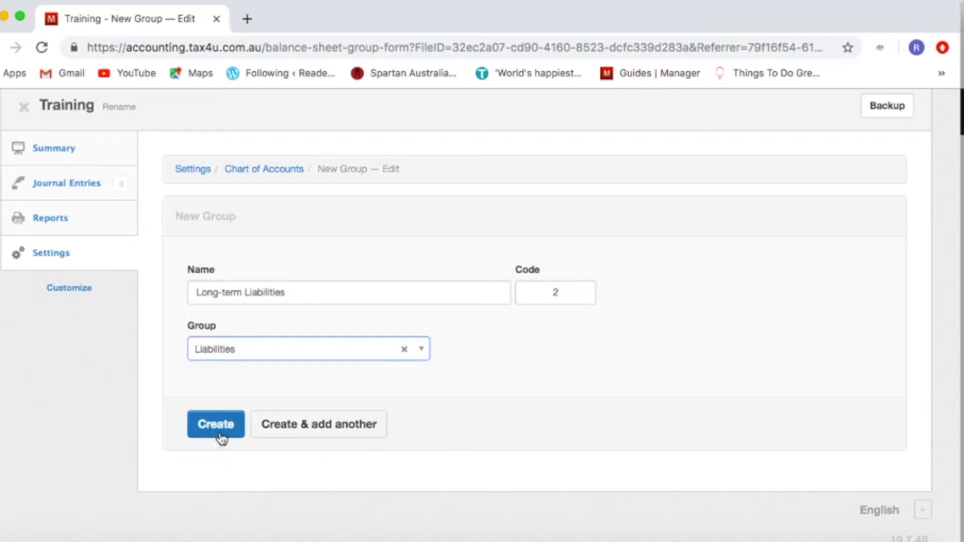
{"action": "left_click", "coordinate": [221, 429]}
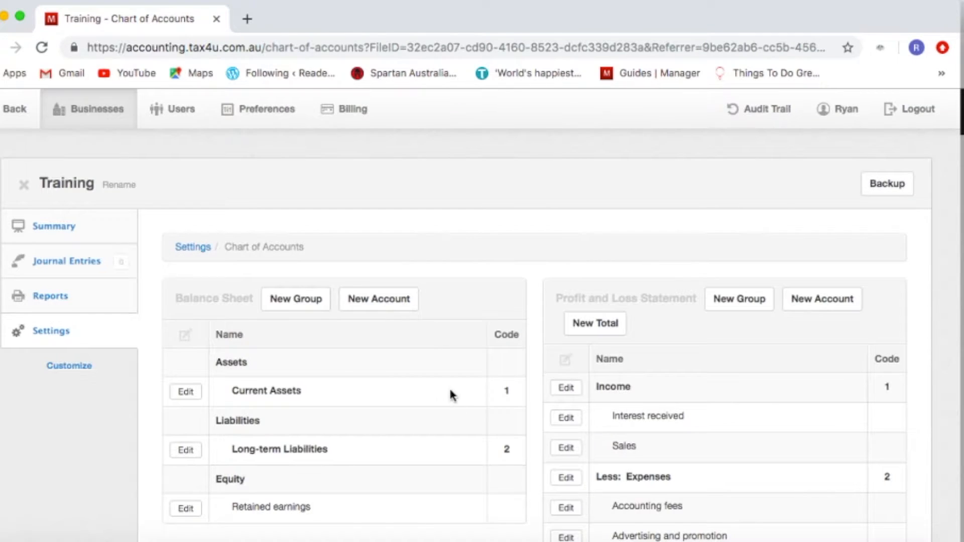
Rename the Income group of the profit and loss statement to Operating Income and save the change
{"action": "scroll", "coordinate": [449, 387], "scroll_direction": "down", "scroll_amount": 3}
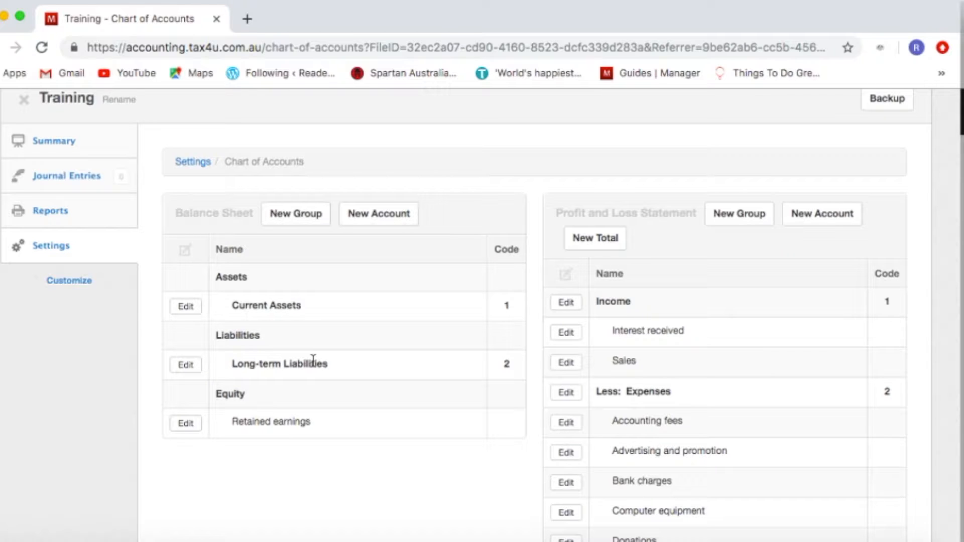
{"action": "scroll", "coordinate": [726, 359], "scroll_direction": "down", "scroll_amount": 3}
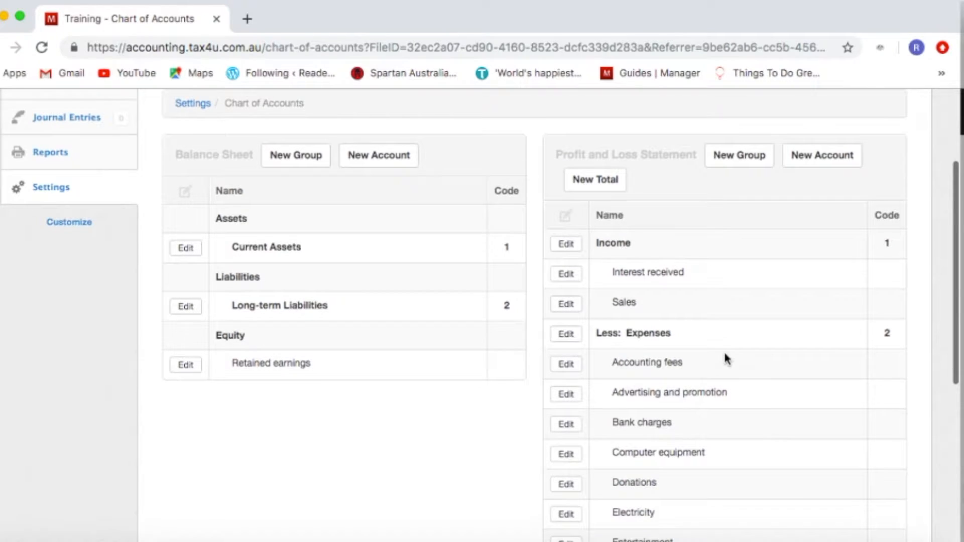
{"action": "scroll", "coordinate": [727, 358], "scroll_direction": "down", "scroll_amount": 1}
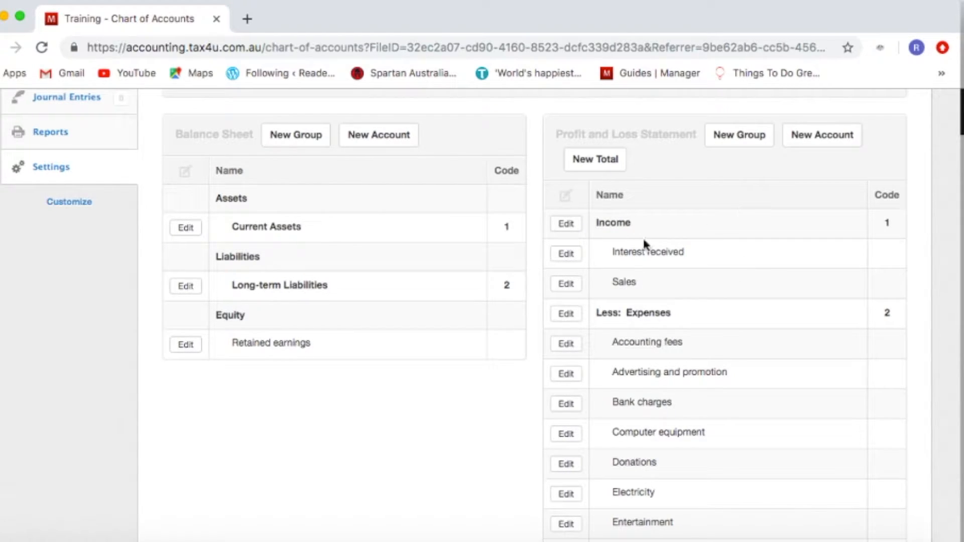
{"action": "left_click", "coordinate": [572, 224]}
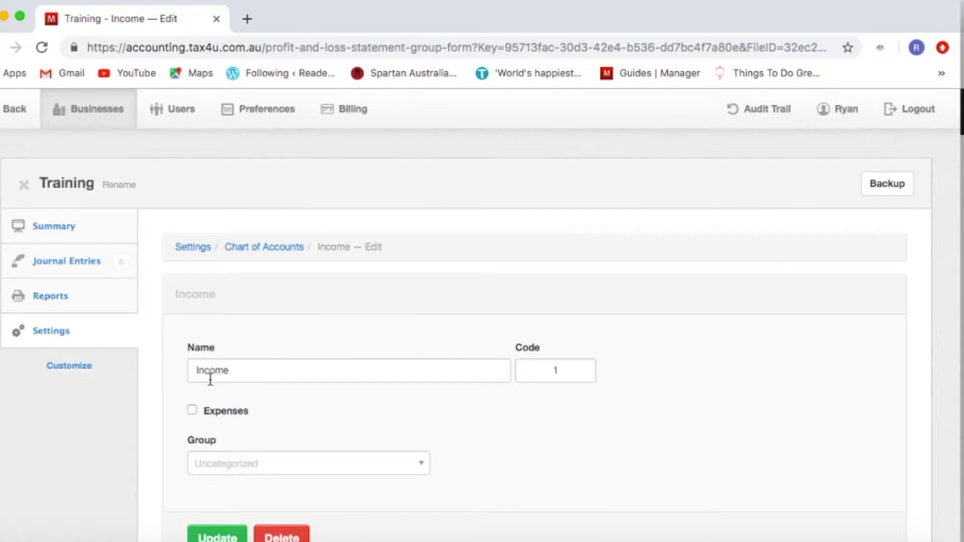
{"action": "left_click", "coordinate": [195, 370]}
{"action": "type", "text": "Operating"}
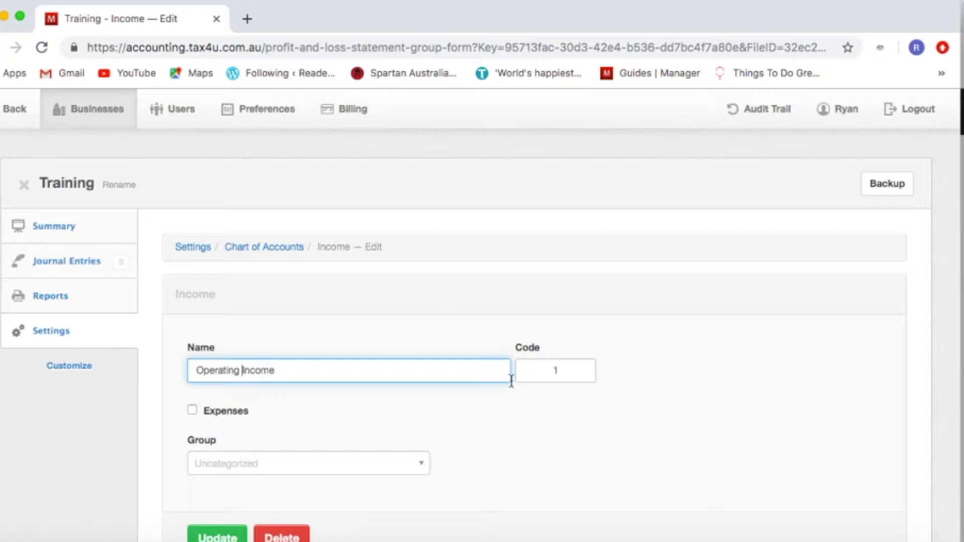
{"action": "left_click", "coordinate": [557, 434]}
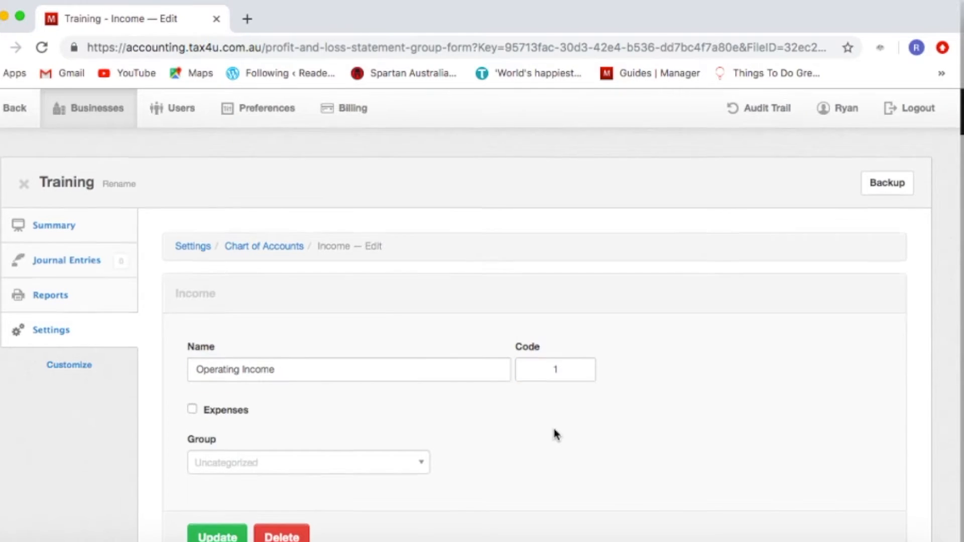
{"action": "scroll", "coordinate": [555, 435], "scroll_direction": "down", "scroll_amount": 2}
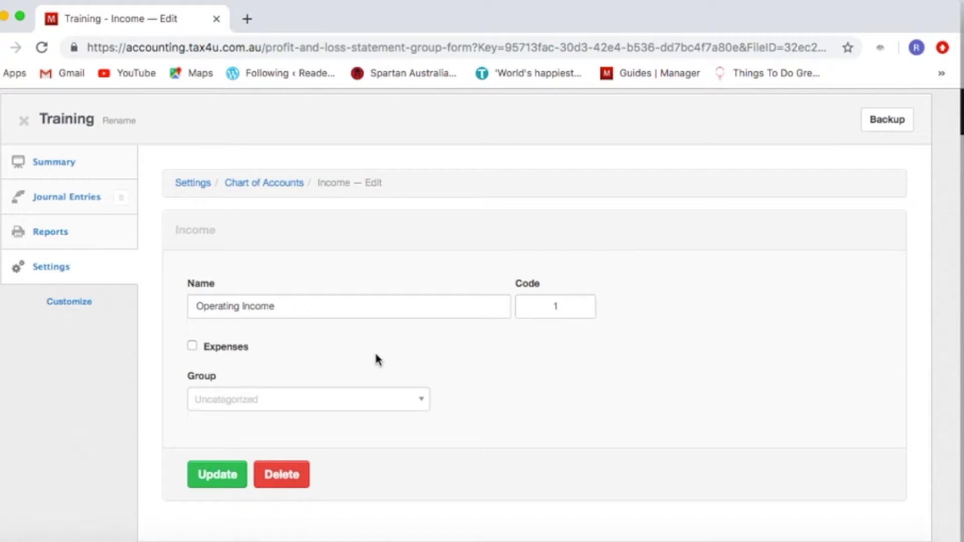
{"action": "left_click", "coordinate": [222, 474]}
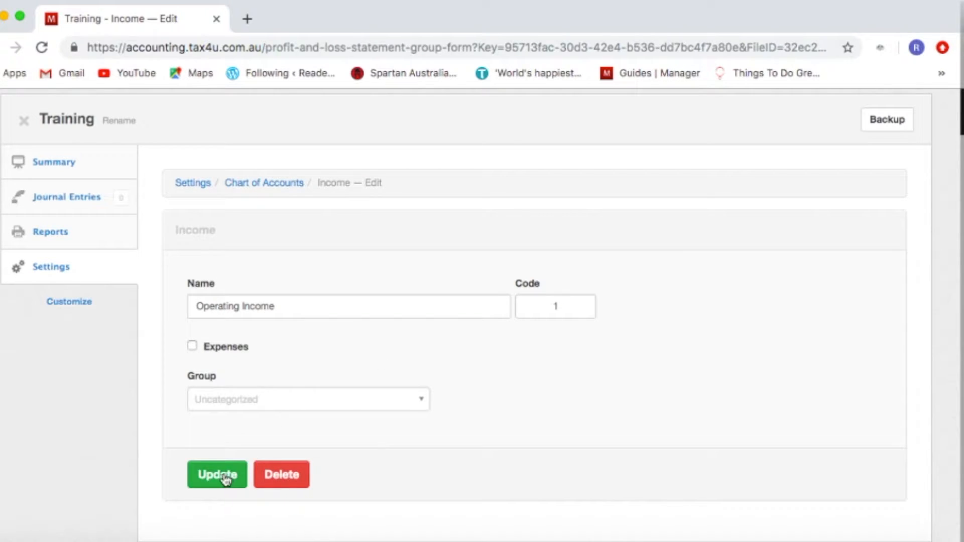
Edit the Expenses group of the profit and loss statement and change its name to Operating Expenses
{"action": "scroll", "coordinate": [833, 337], "scroll_direction": "down", "scroll_amount": 3}
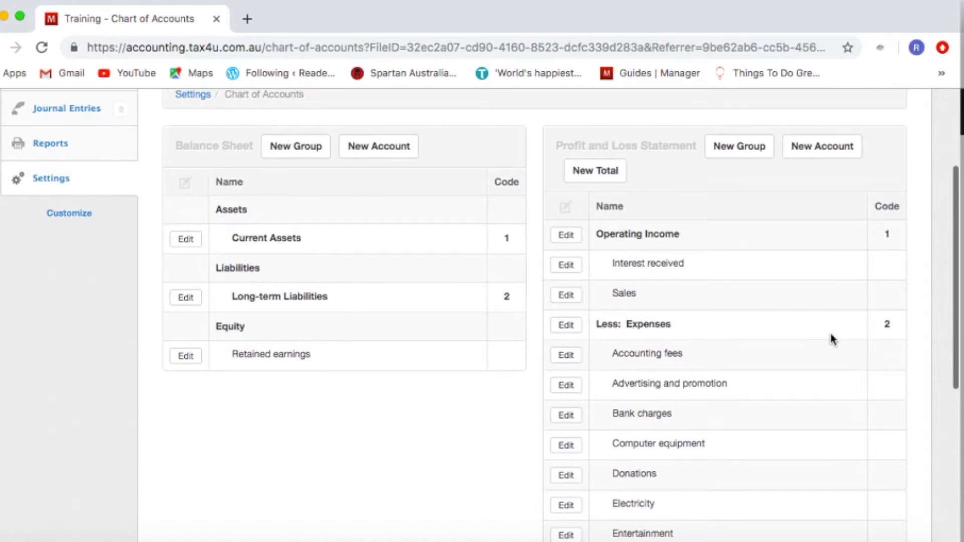
{"action": "scroll", "coordinate": [833, 339], "scroll_direction": "down", "scroll_amount": 1}
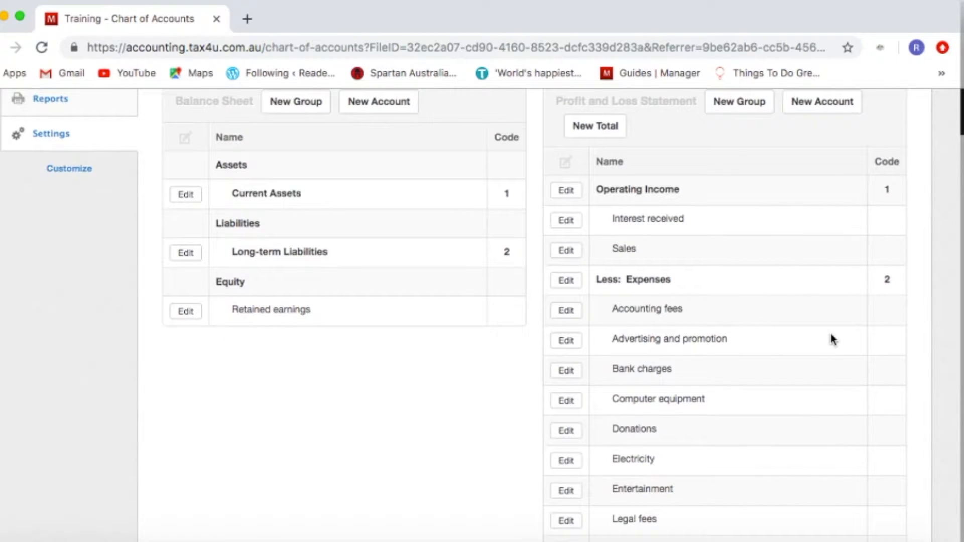
{"action": "left_click", "coordinate": [566, 280]}
{"action": "scroll", "coordinate": [675, 365], "scroll_direction": "down", "scroll_amount": 3}
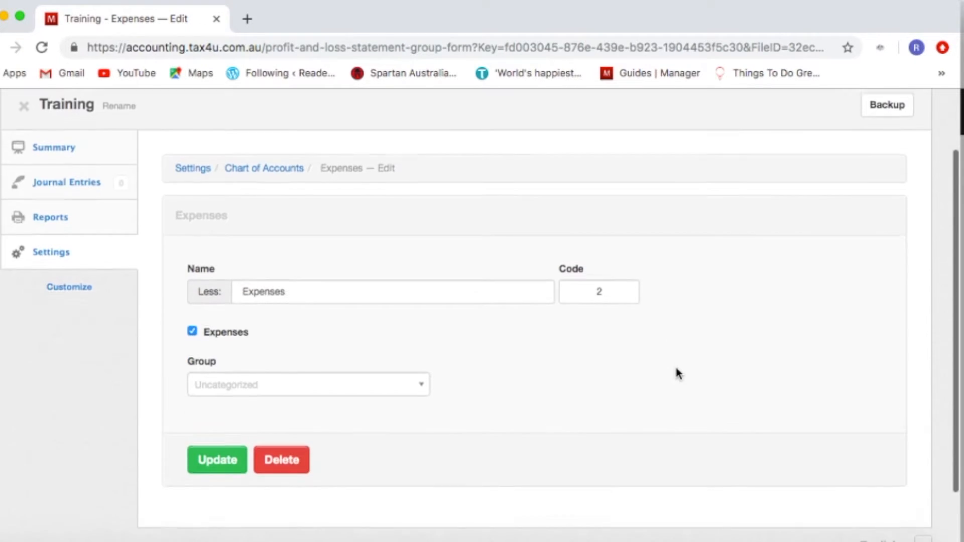
{"action": "left_click", "coordinate": [238, 286]}
{"action": "type", "text": "Operating"}
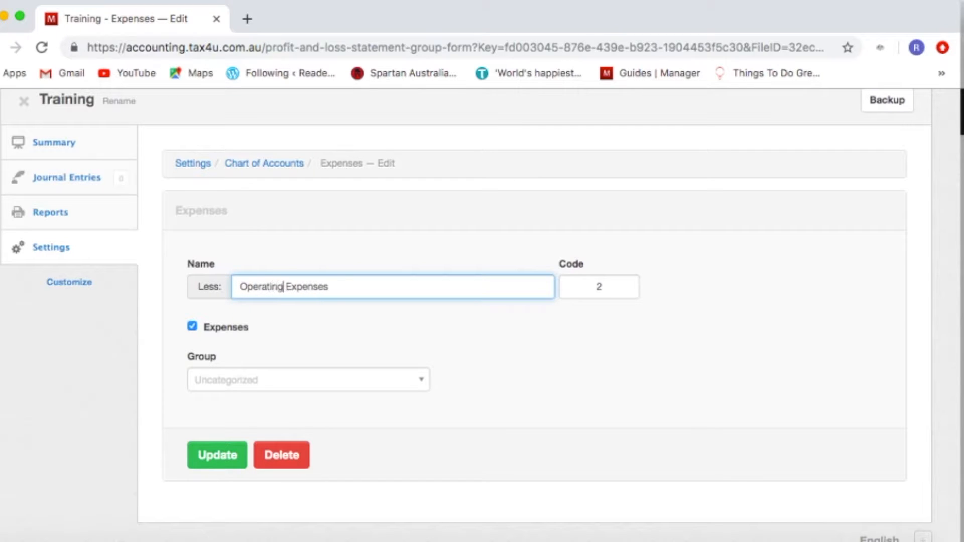
Set the Operating Expenses group's code to 3 and save the group with the Expenses option enabled
{"action": "left_click", "coordinate": [600, 287]}
{"action": "key", "text": "BackSpace"}
{"action": "type", "text": "3"}
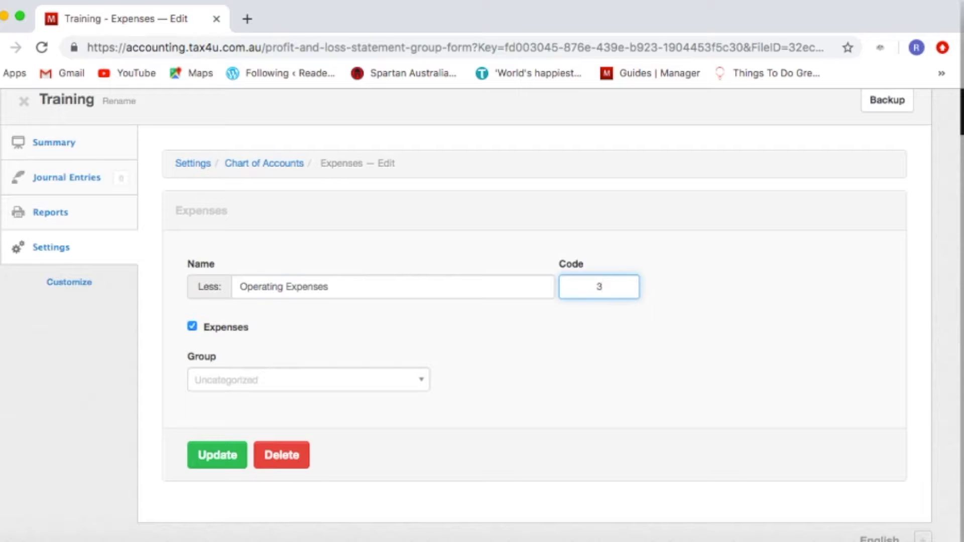
{"action": "left_click", "coordinate": [550, 408]}
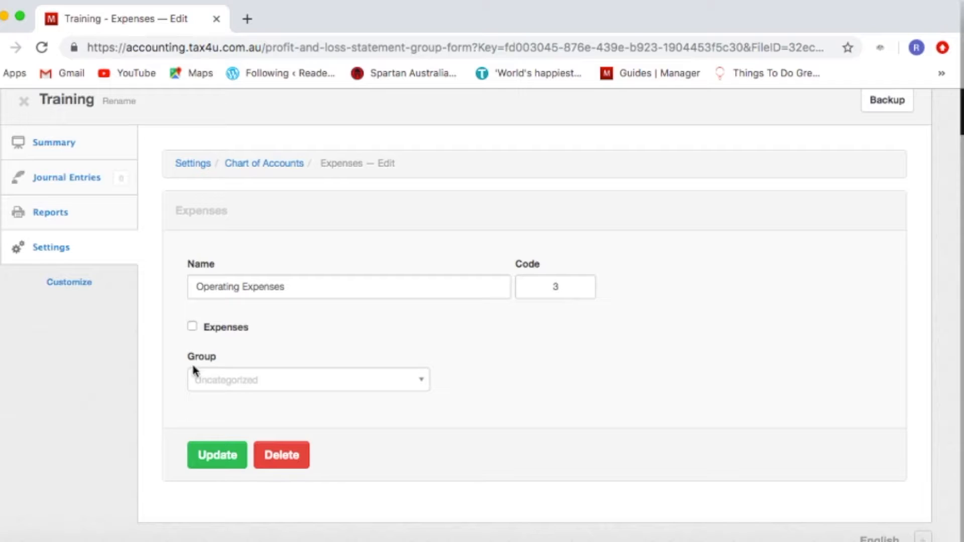
{"action": "left_click", "coordinate": [192, 328]}
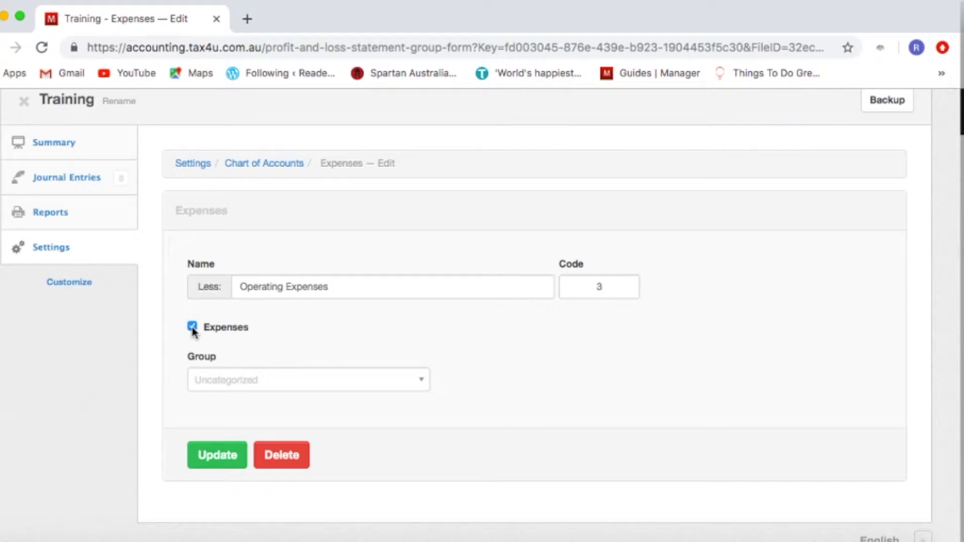
{"action": "left_click", "coordinate": [205, 461]}
{"action": "scroll", "coordinate": [752, 398], "scroll_direction": "down", "scroll_amount": 3}
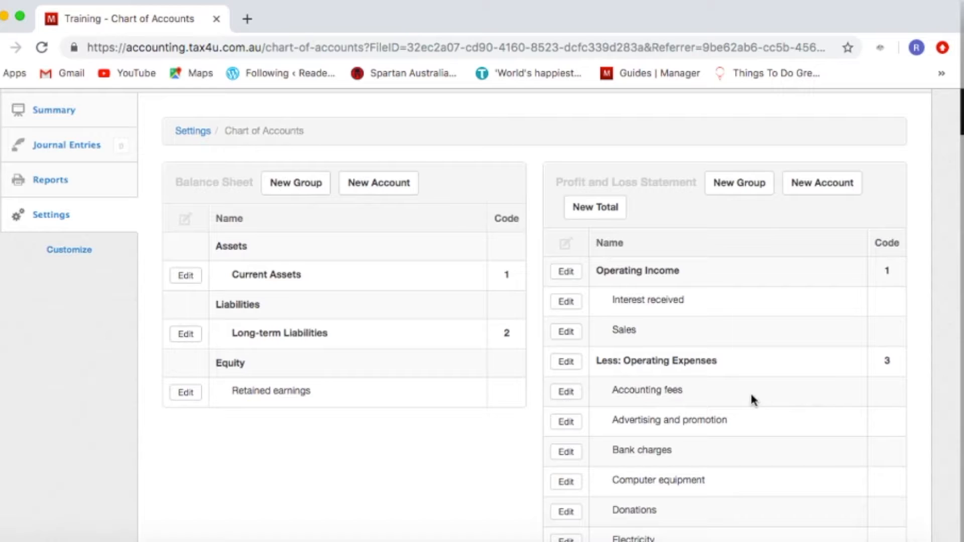
Create a profit and loss statement group named Cost of Goods Sold with code 2 and the Expenses option enabled
{"action": "left_click", "coordinate": [738, 184]}
{"action": "left_click", "coordinate": [294, 369]}
{"action": "type", "text": "Cost of Good"}
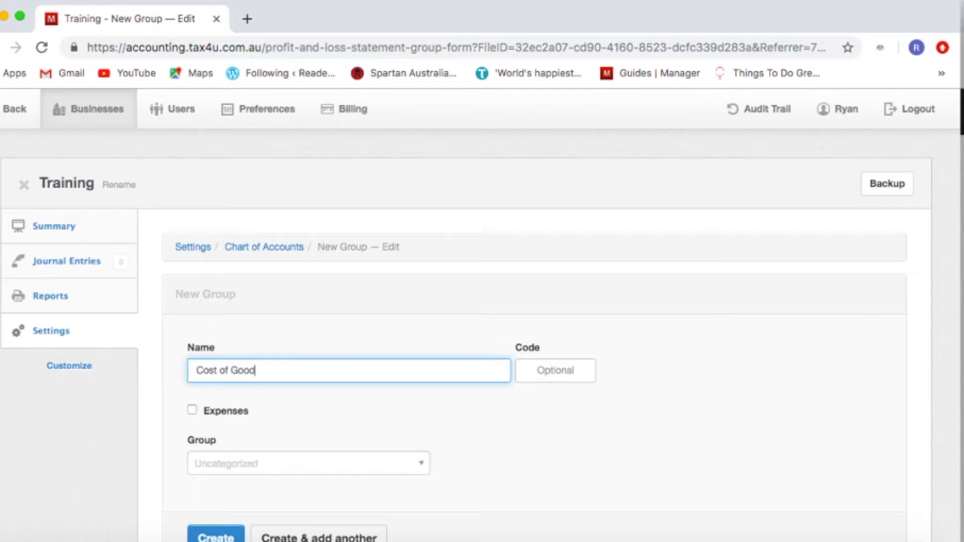
{"action": "type", "text": "s Sold"}
{"action": "left_click", "coordinate": [555, 370]}
{"action": "type", "text": "2"}
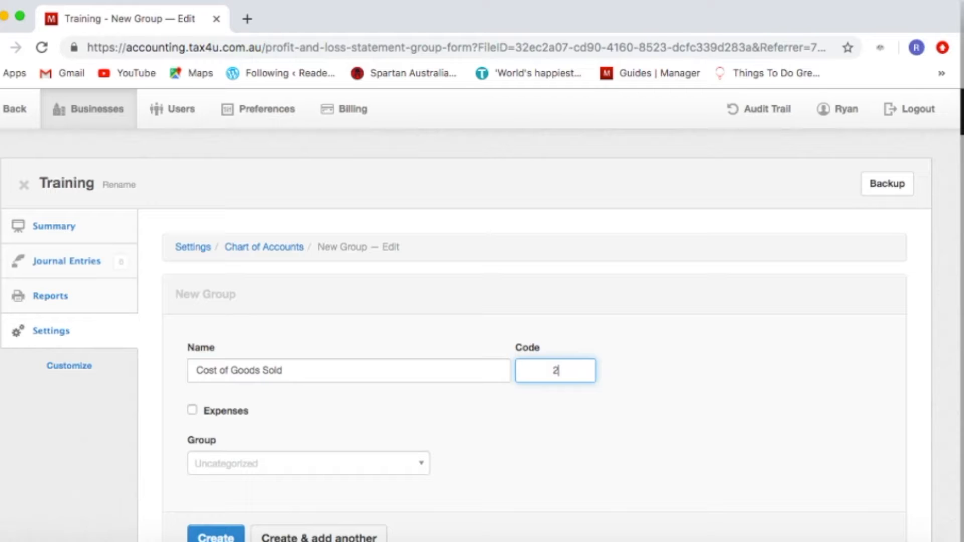
{"action": "scroll", "coordinate": [272, 435], "scroll_direction": "down", "scroll_amount": 1}
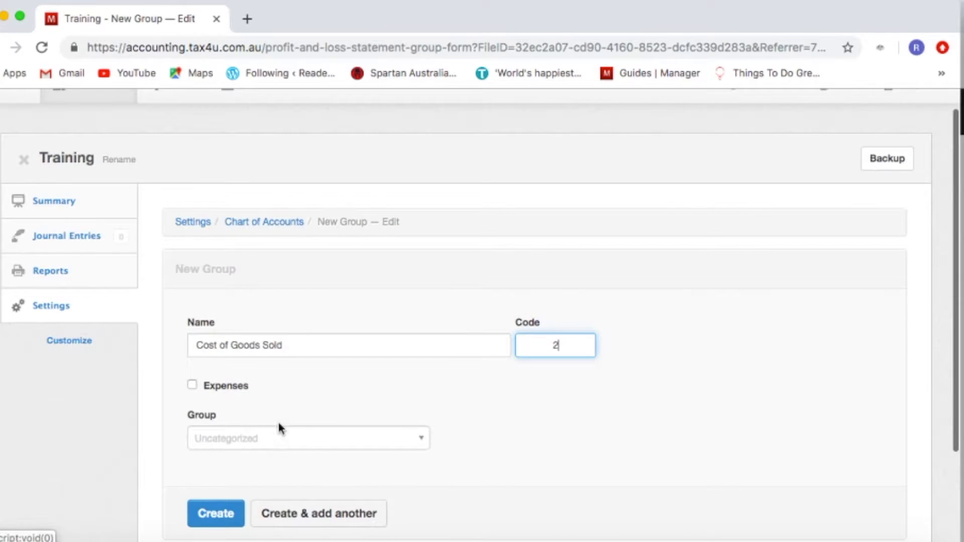
{"action": "left_click", "coordinate": [193, 386]}
{"action": "left_click", "coordinate": [303, 394]}
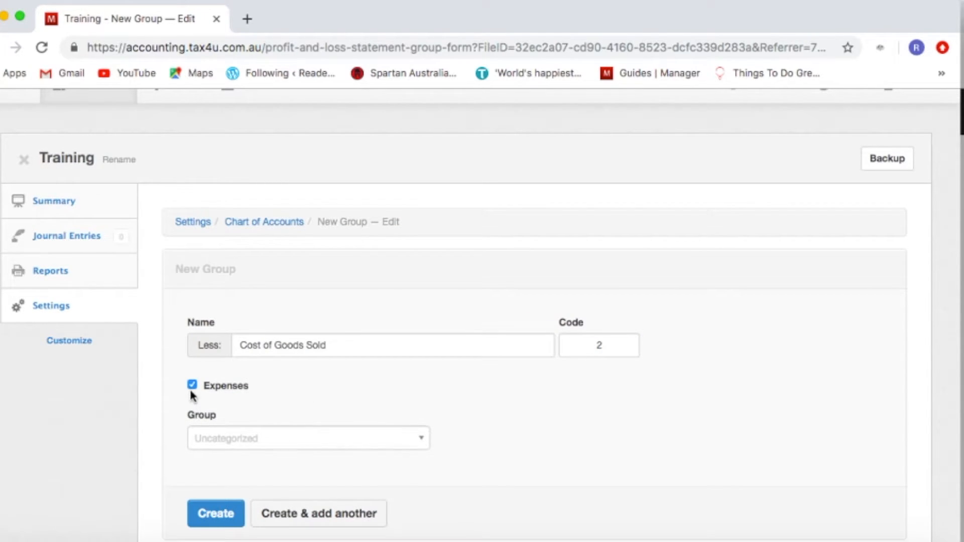
{"action": "scroll", "coordinate": [491, 474], "scroll_direction": "down", "scroll_amount": 2}
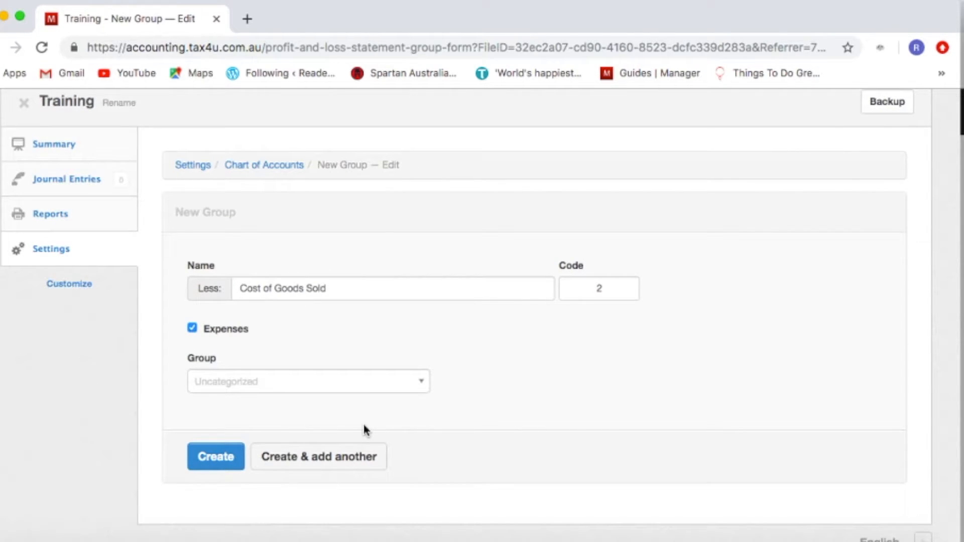
{"action": "left_click", "coordinate": [227, 456]}
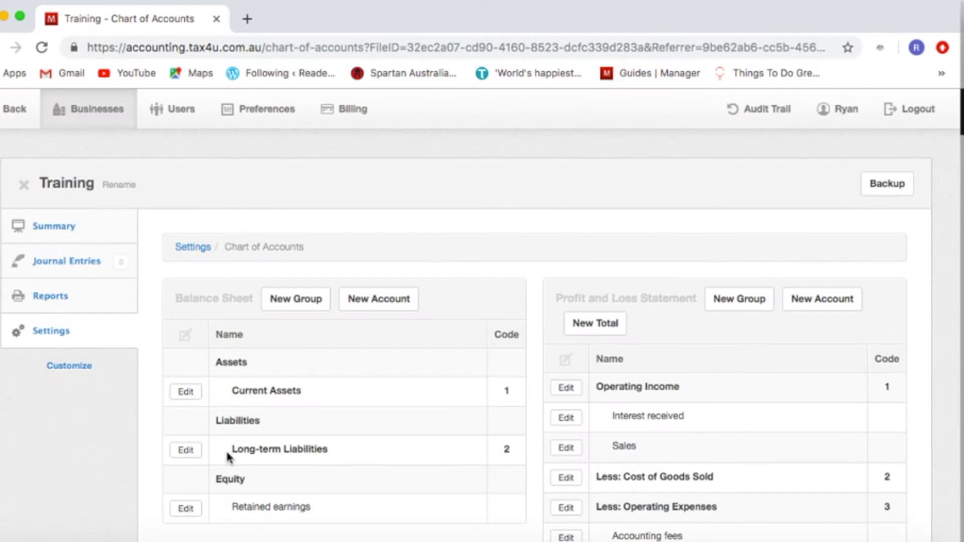
Set the code of the Operating Expenses group to 4 and save the change
{"action": "scroll", "coordinate": [882, 501], "scroll_direction": "down", "scroll_amount": 3}
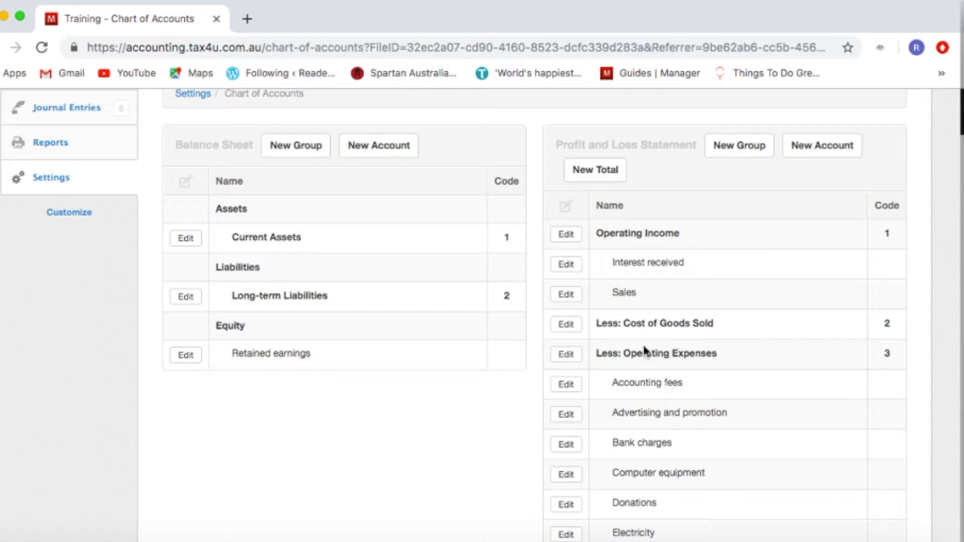
{"action": "left_click", "coordinate": [561, 358]}
{"action": "double_click", "coordinate": [603, 371]}
{"action": "type", "text": "4"}
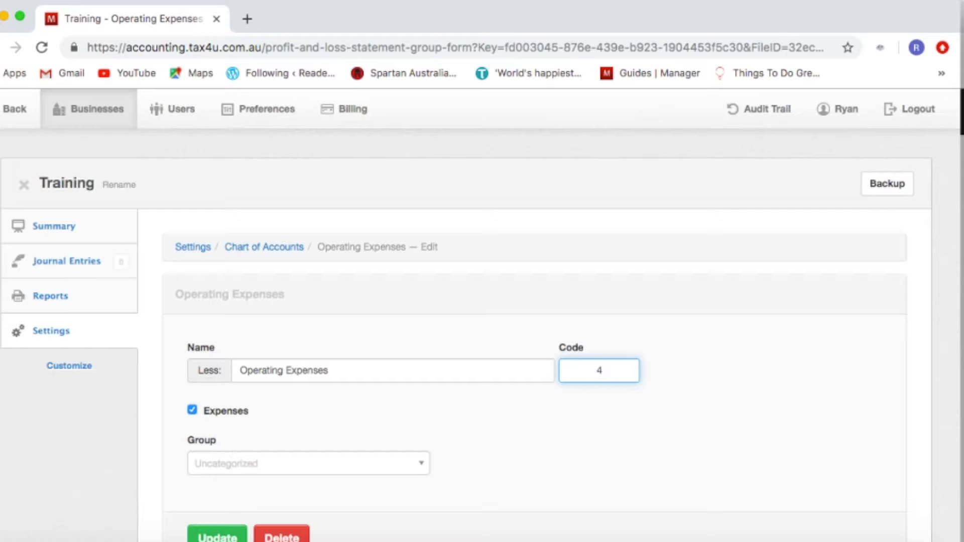
{"action": "scroll", "coordinate": [641, 469], "scroll_direction": "down", "scroll_amount": 2}
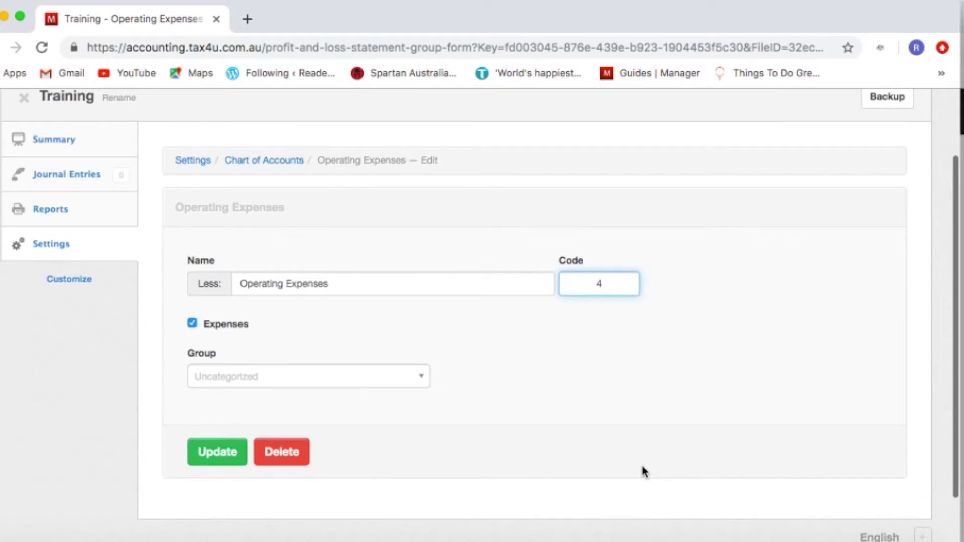
{"action": "left_click", "coordinate": [221, 458]}
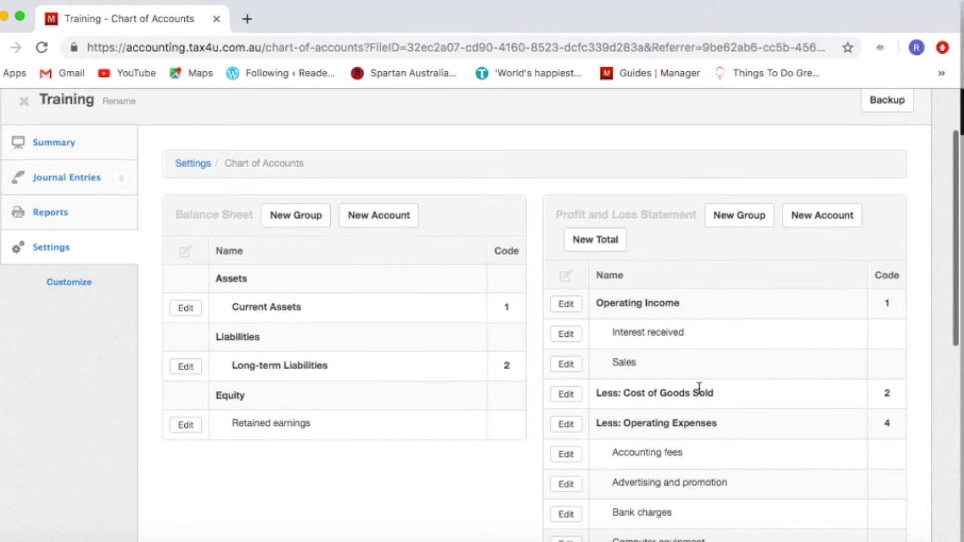
Create a profit and loss statement total named Gross Operating Profit with code 3
{"action": "left_click", "coordinate": [743, 217]}
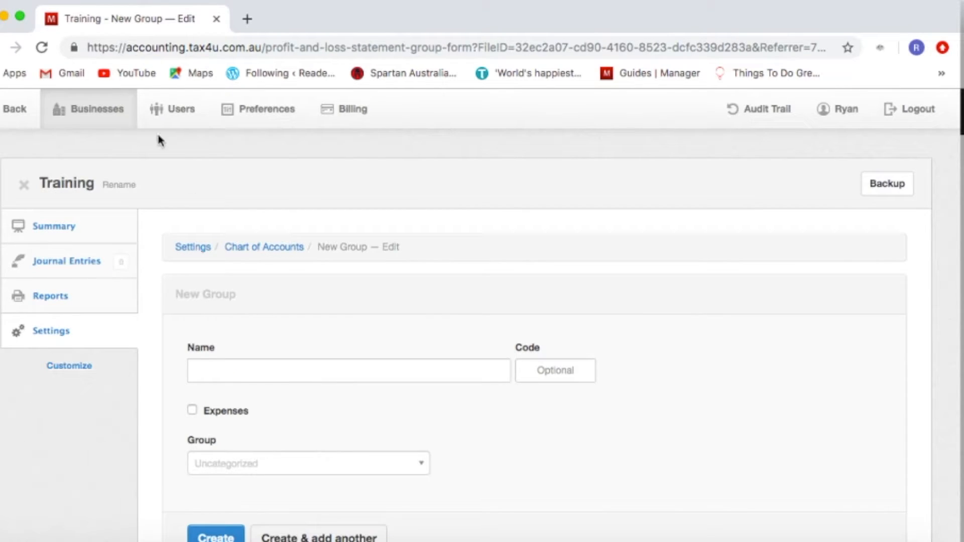
{"action": "left_click", "coordinate": [3, 47]}
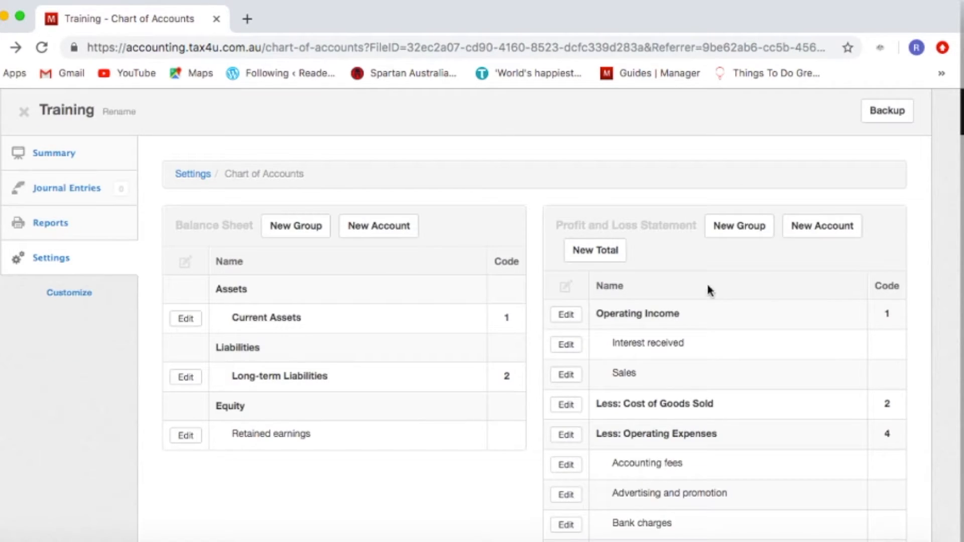
{"action": "left_click", "coordinate": [596, 256]}
{"action": "left_click", "coordinate": [312, 372]}
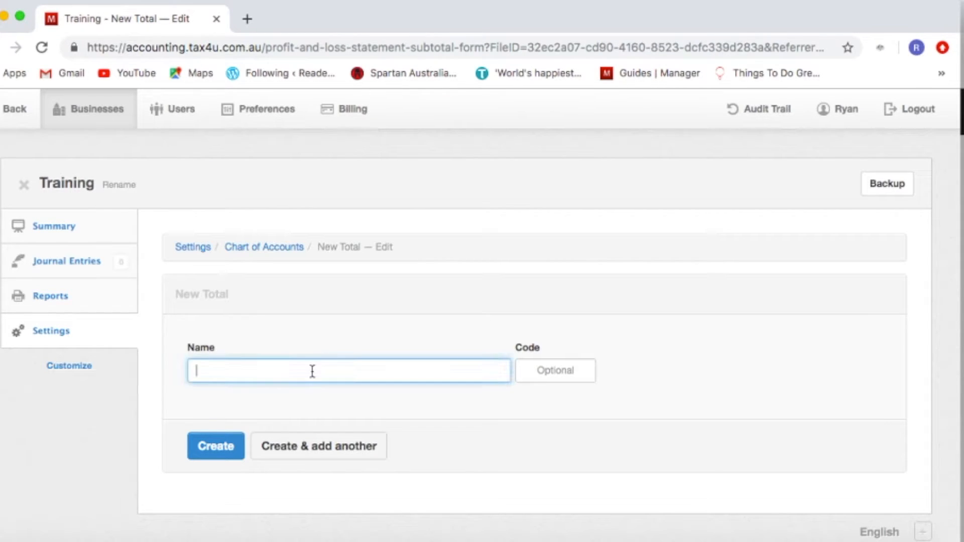
{"action": "type", "text": "Gross Operating Profit"}
{"action": "left_click", "coordinate": [555, 370]}
{"action": "type", "text": "3"}
{"action": "left_click", "coordinate": [215, 446]}
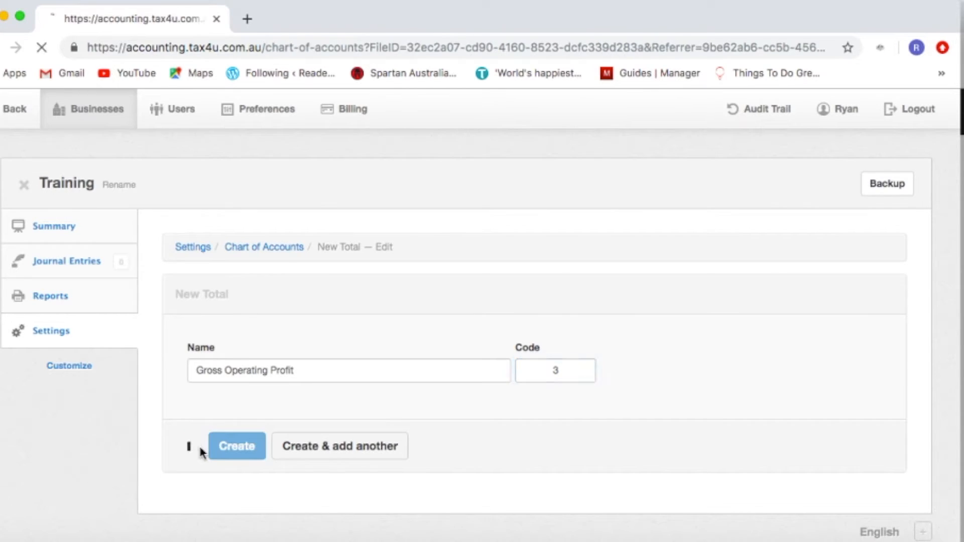
Add a profit and loss statement total named Net Operating Profit (Loss) with code 5
{"action": "scroll", "coordinate": [744, 379], "scroll_direction": "down", "scroll_amount": 4}
{"action": "scroll", "coordinate": [742, 377], "scroll_direction": "down", "scroll_amount": 1}
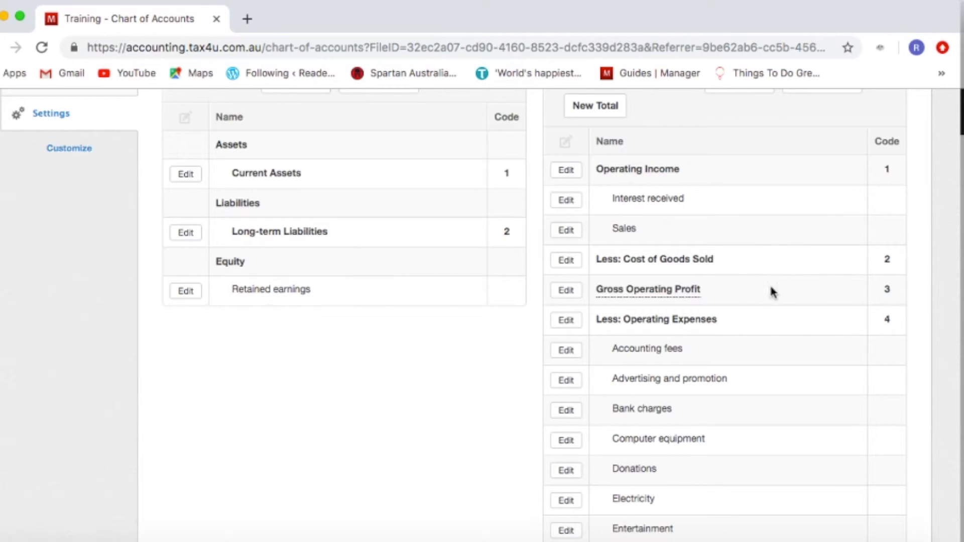
{"action": "scroll", "coordinate": [771, 291], "scroll_direction": "down", "scroll_amount": 2}
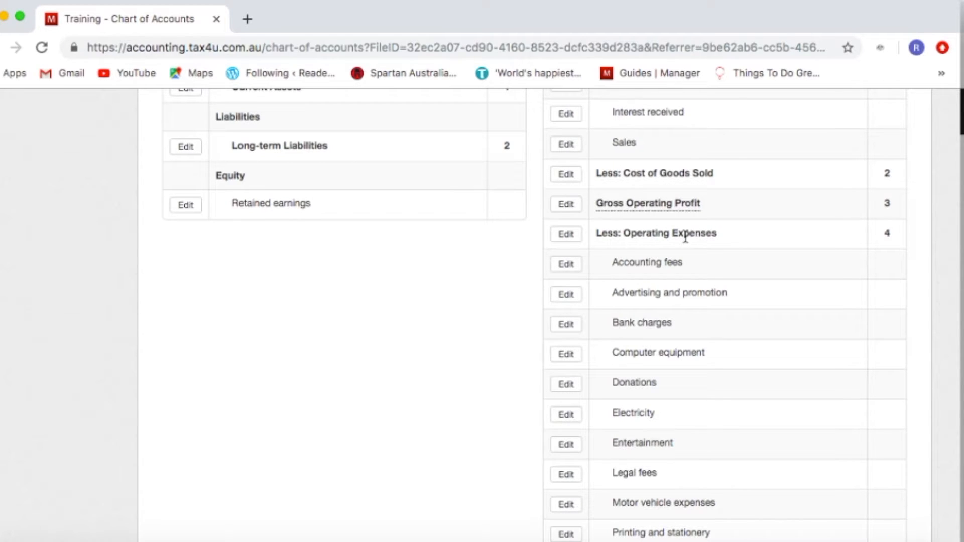
{"action": "scroll", "coordinate": [685, 236], "scroll_direction": "down", "scroll_amount": 4}
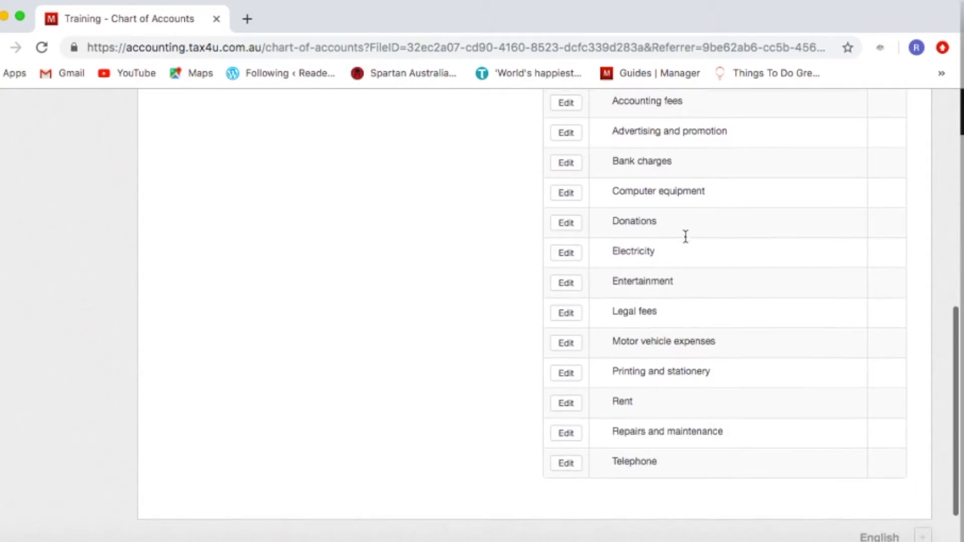
{"action": "scroll", "coordinate": [685, 237], "scroll_direction": "up", "scroll_amount": 7}
{"action": "scroll", "coordinate": [687, 241], "scroll_direction": "up", "scroll_amount": 1}
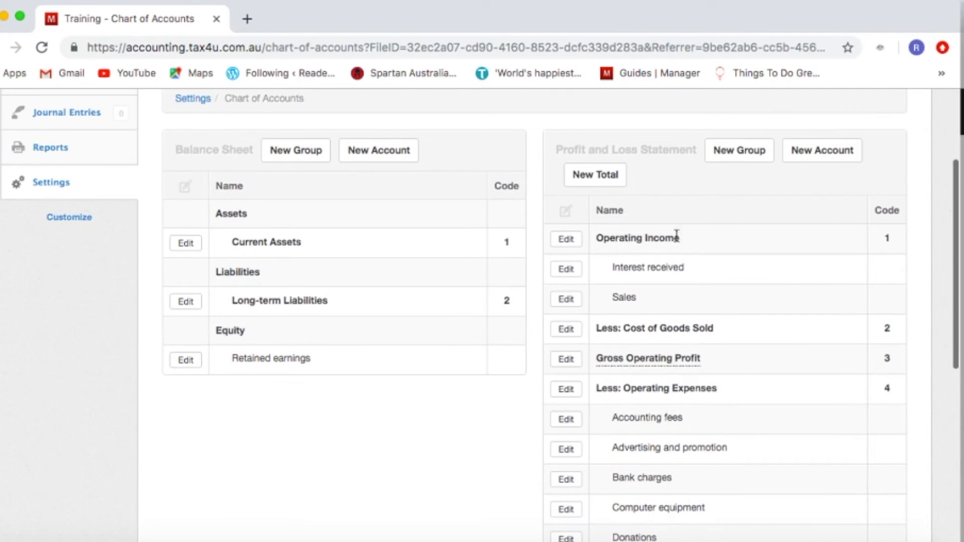
{"action": "left_click", "coordinate": [596, 176]}
{"action": "left_click", "coordinate": [291, 364]}
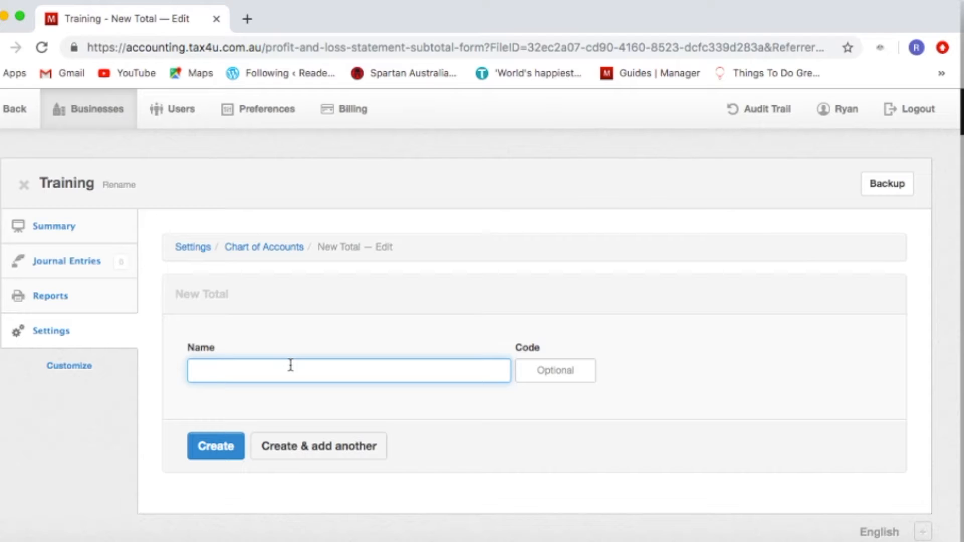
{"action": "type", "text": "Net Operating Profit"}
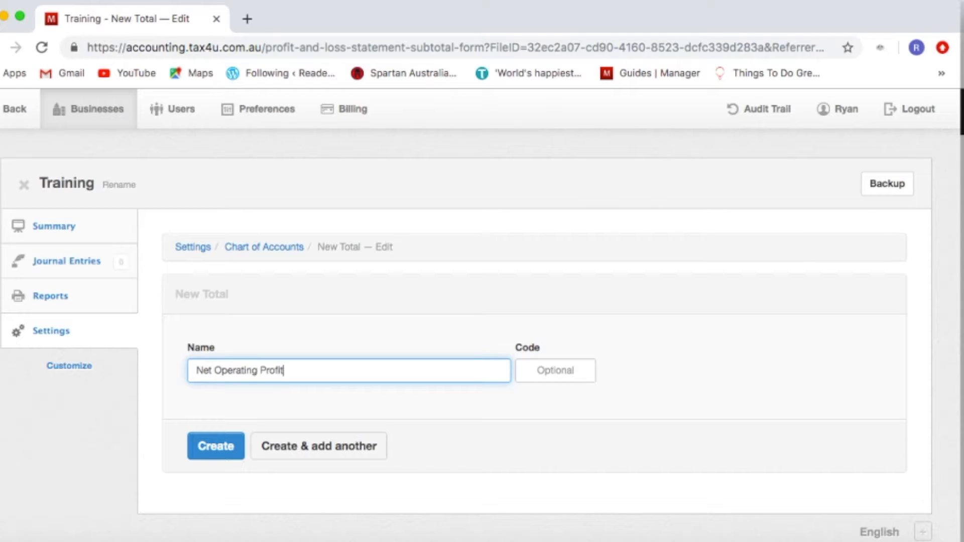
{"action": "type", "text": " (Loss)"}
{"action": "left_click", "coordinate": [555, 371]}
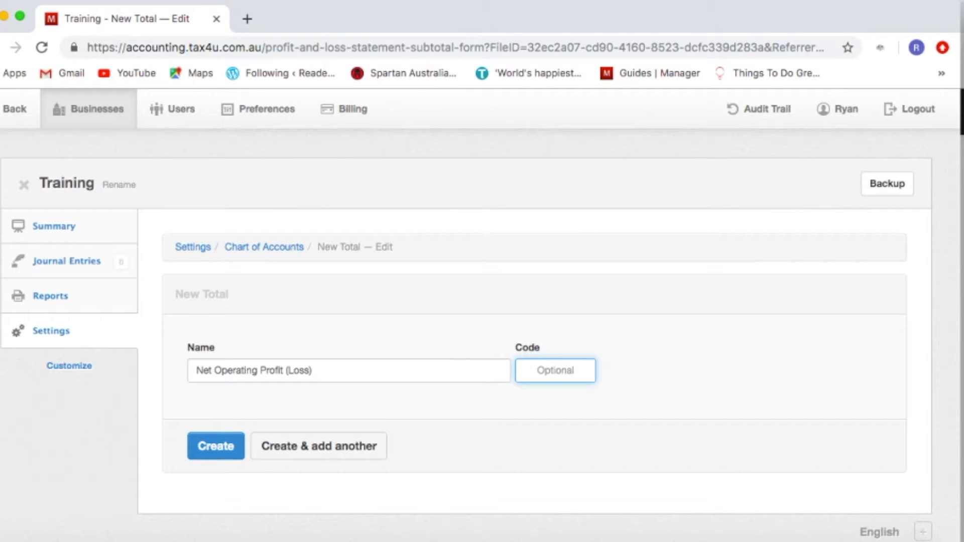
{"action": "type", "text": "5"}
{"action": "left_click", "coordinate": [221, 446]}
Examine the order of the groups, accounts and totals throughout the profit and loss statement
{"action": "scroll", "coordinate": [772, 315], "scroll_direction": "down", "scroll_amount": 15}
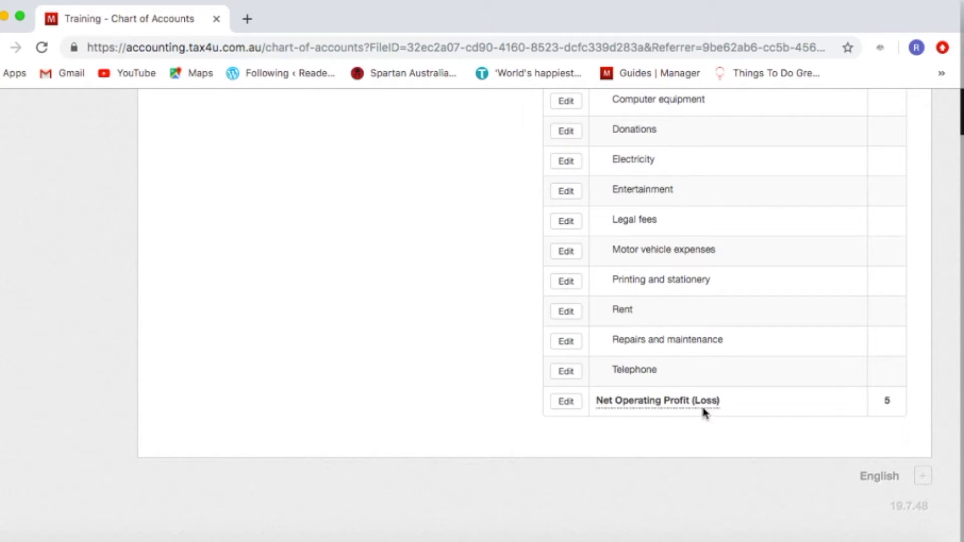
{"action": "scroll", "coordinate": [913, 426], "scroll_direction": "up", "scroll_amount": 15}
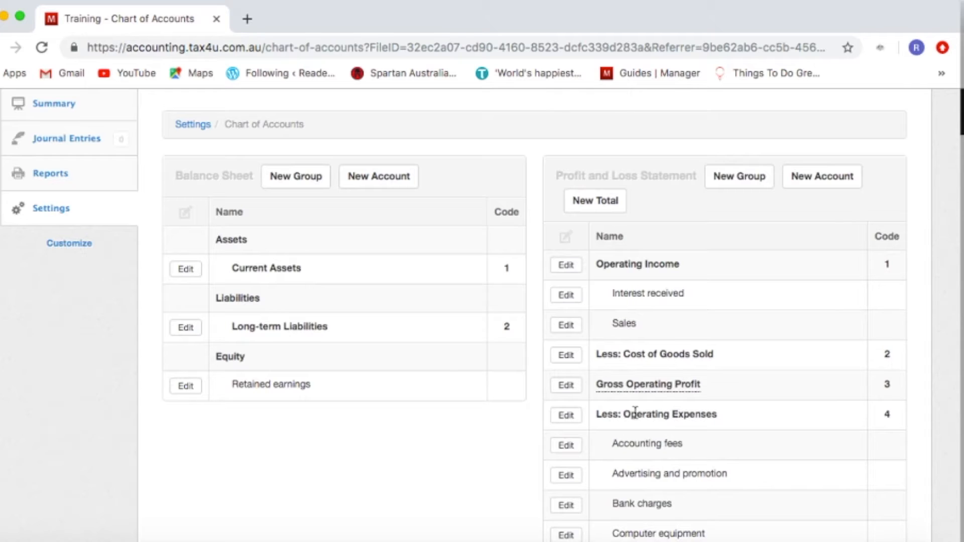
{"action": "scroll", "coordinate": [703, 414], "scroll_direction": "down", "scroll_amount": 15}
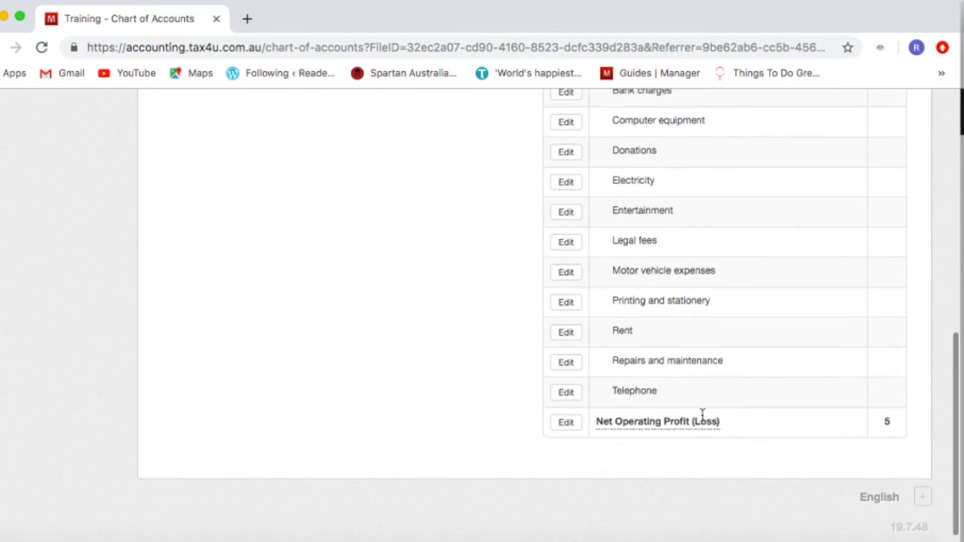
{"action": "scroll", "coordinate": [703, 420], "scroll_direction": "up", "scroll_amount": 15}
{"action": "scroll", "coordinate": [704, 421], "scroll_direction": "down", "scroll_amount": 3}
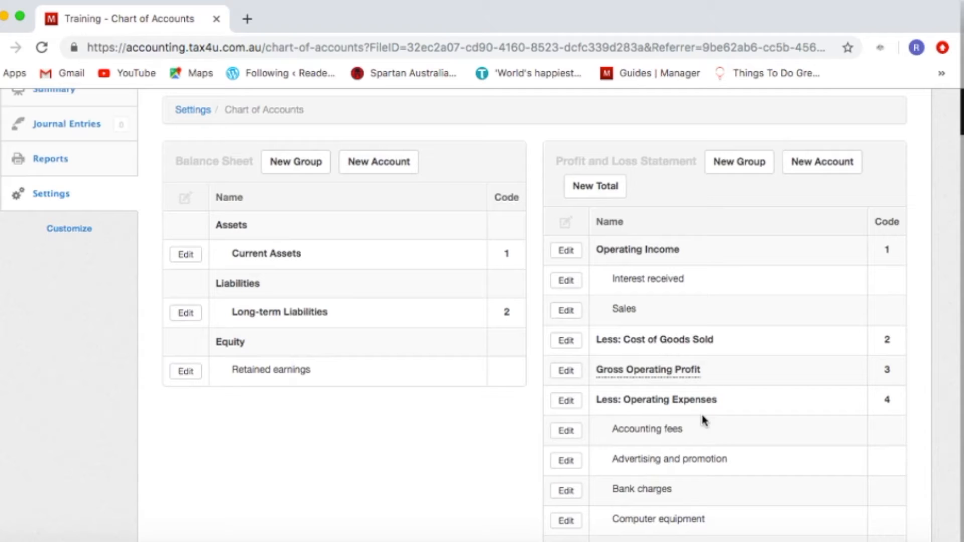
{"action": "scroll", "coordinate": [366, 362], "scroll_direction": "down", "scroll_amount": 1}
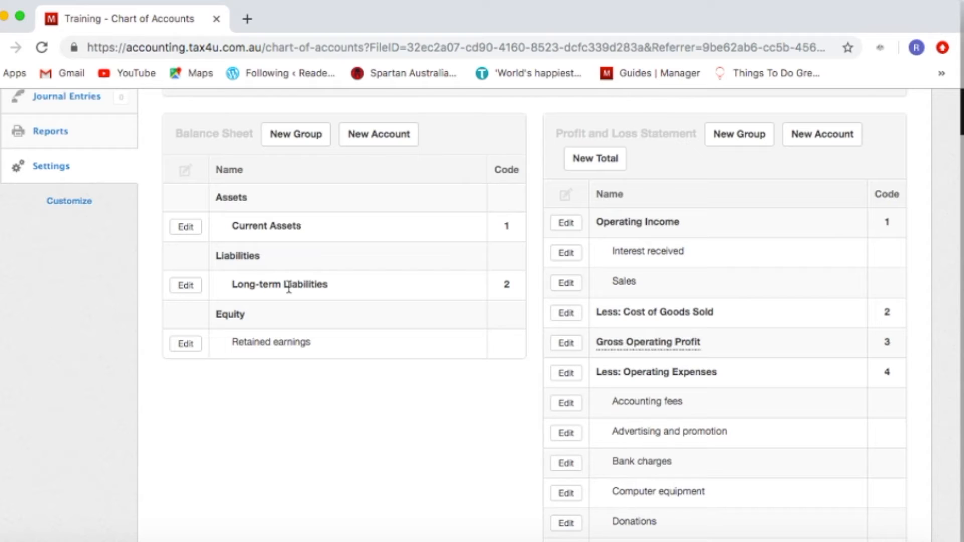
Create a balance sheet account named Mortgage with code 1 in the Long-term Liabilities group under Liabilities
{"action": "left_click", "coordinate": [361, 140]}
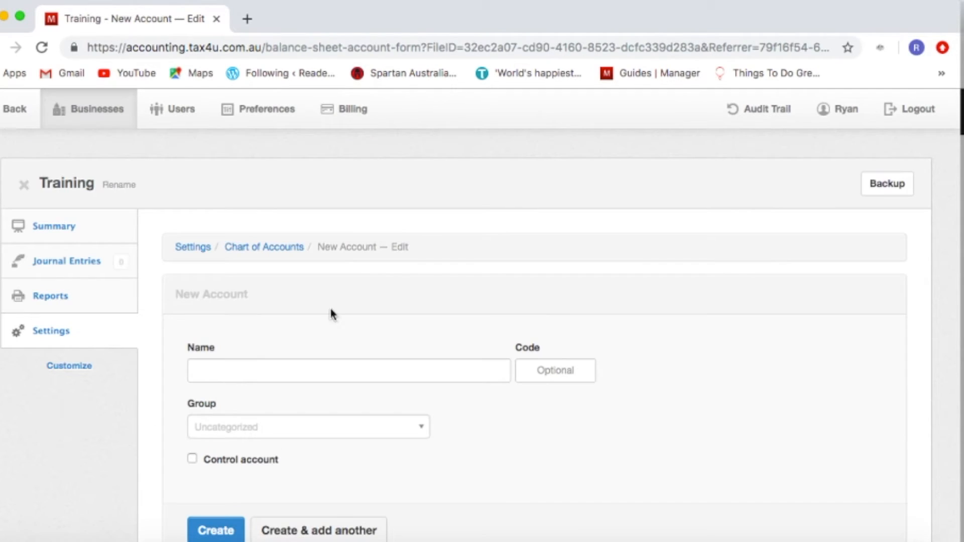
{"action": "left_click", "coordinate": [276, 375]}
{"action": "type", "text": "Mor"}
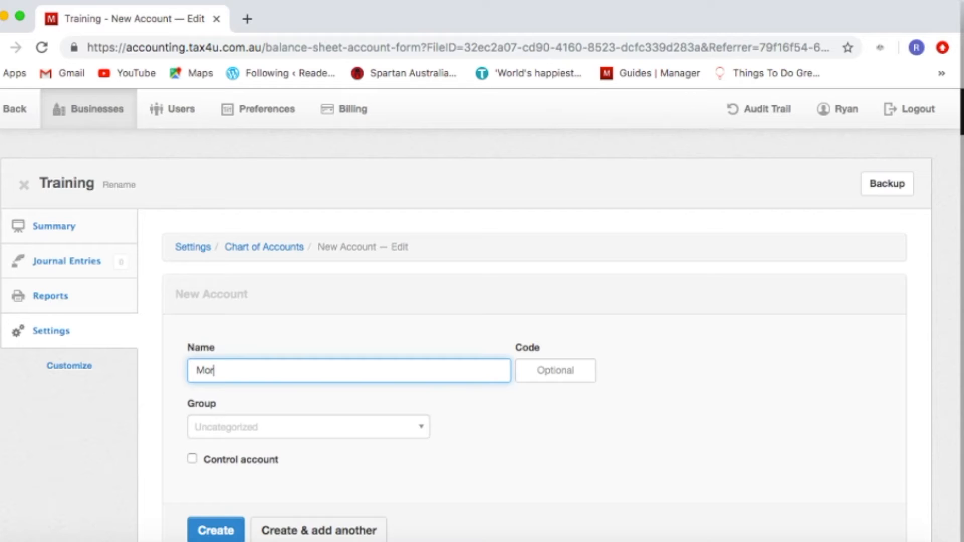
{"action": "type", "text": "tgage"}
{"action": "key", "text": "Tab"}
{"action": "type", "text": "1"}
{"action": "key", "text": "Tab"}
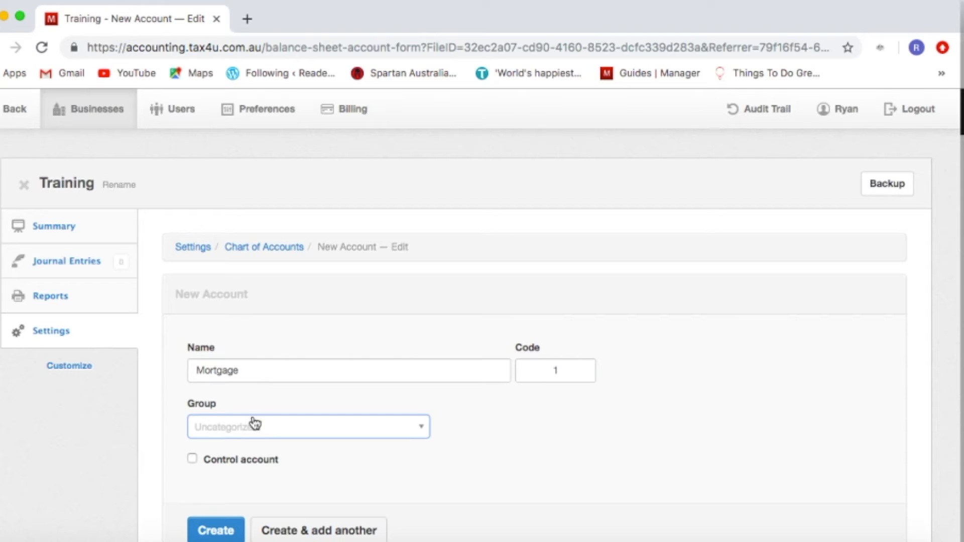
{"action": "scroll", "coordinate": [428, 475], "scroll_direction": "down", "scroll_amount": 3}
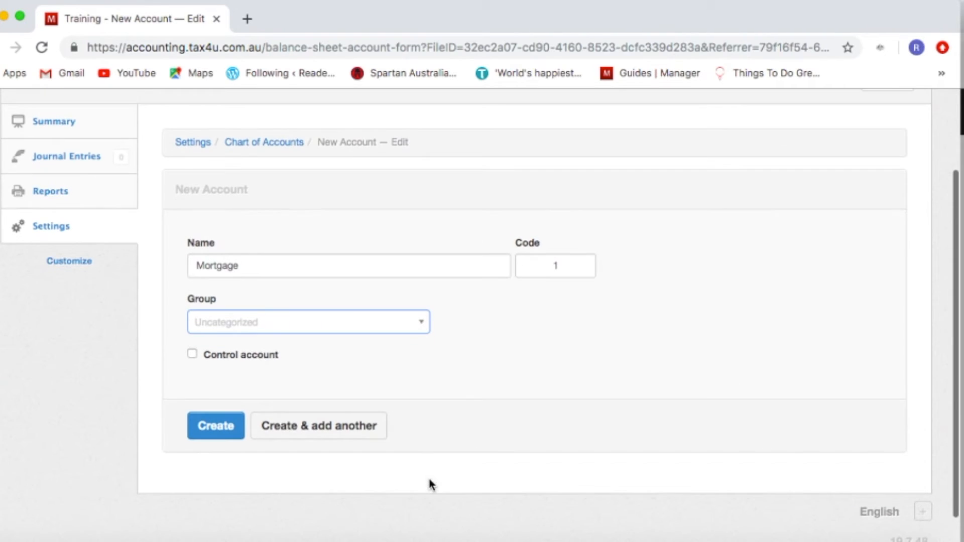
{"action": "left_click", "coordinate": [391, 322]}
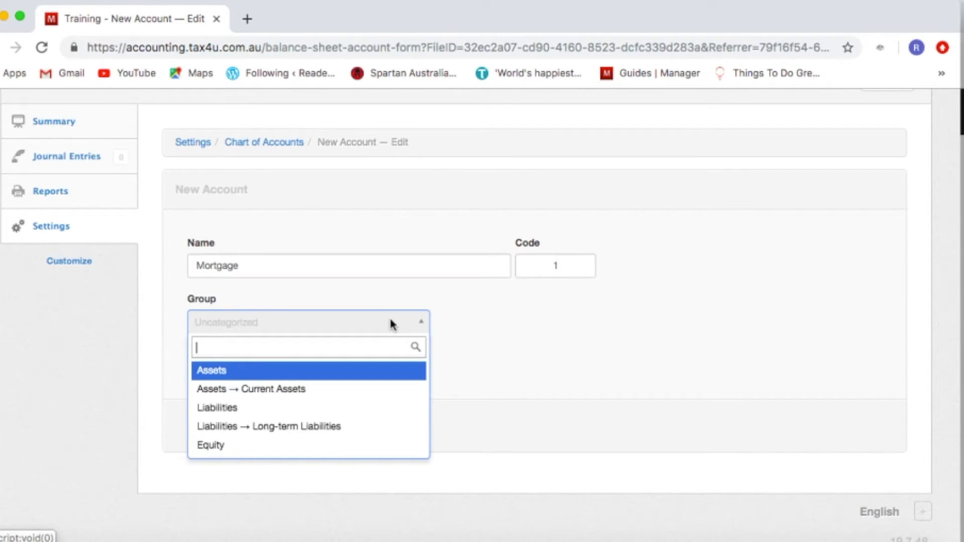
{"action": "left_click", "coordinate": [328, 427]}
{"action": "left_click", "coordinate": [219, 436]}
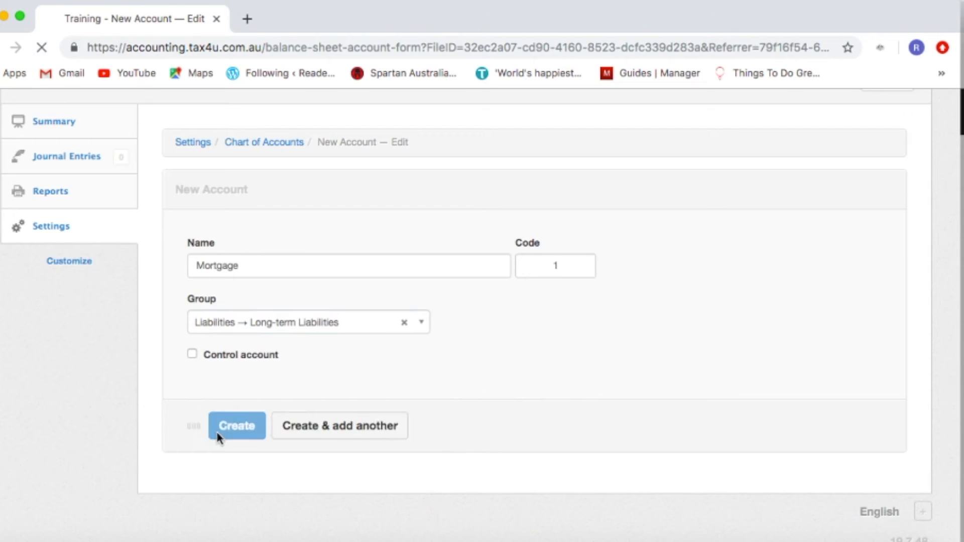
{"action": "scroll", "coordinate": [416, 372], "scroll_direction": "down", "scroll_amount": 3}
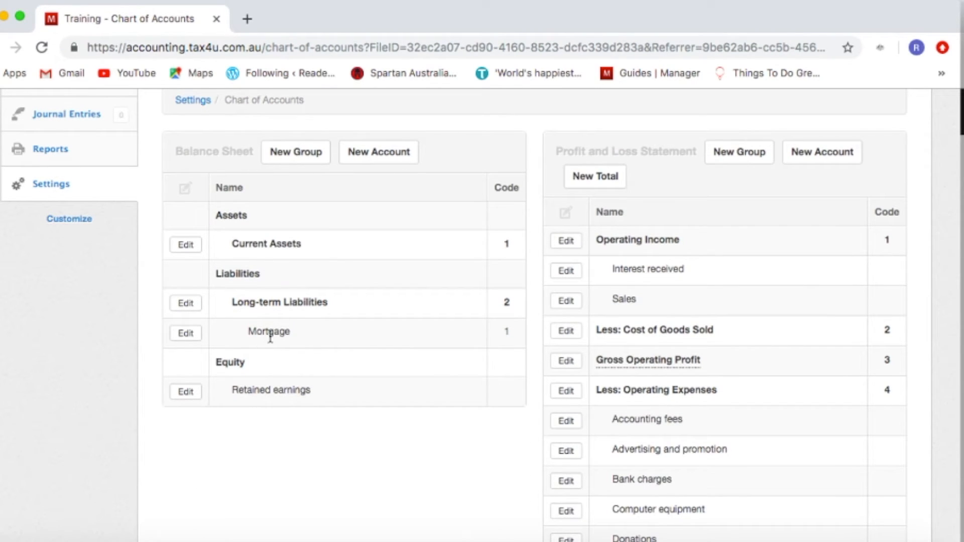
{"action": "scroll", "coordinate": [306, 477], "scroll_direction": "up", "scroll_amount": 1}
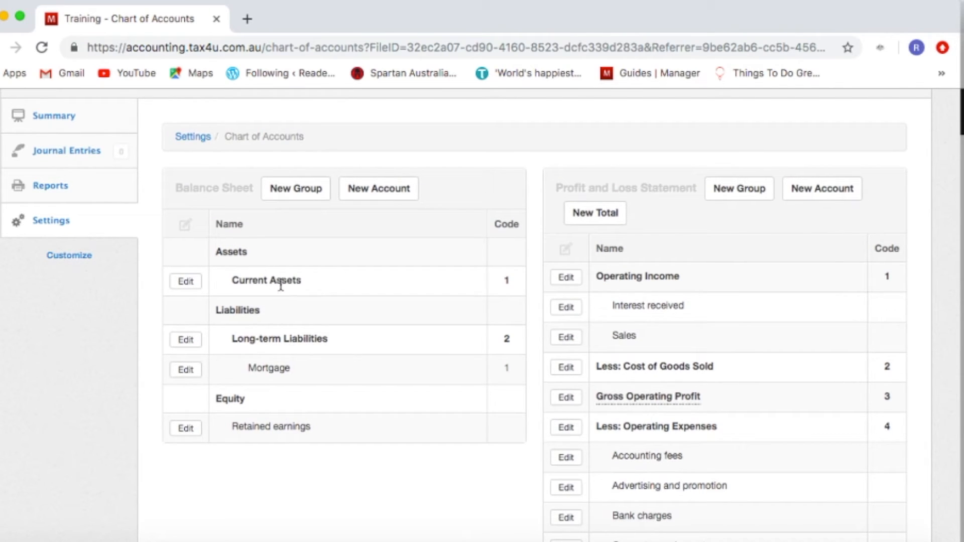
{"action": "scroll", "coordinate": [667, 370], "scroll_direction": "down", "scroll_amount": 3}
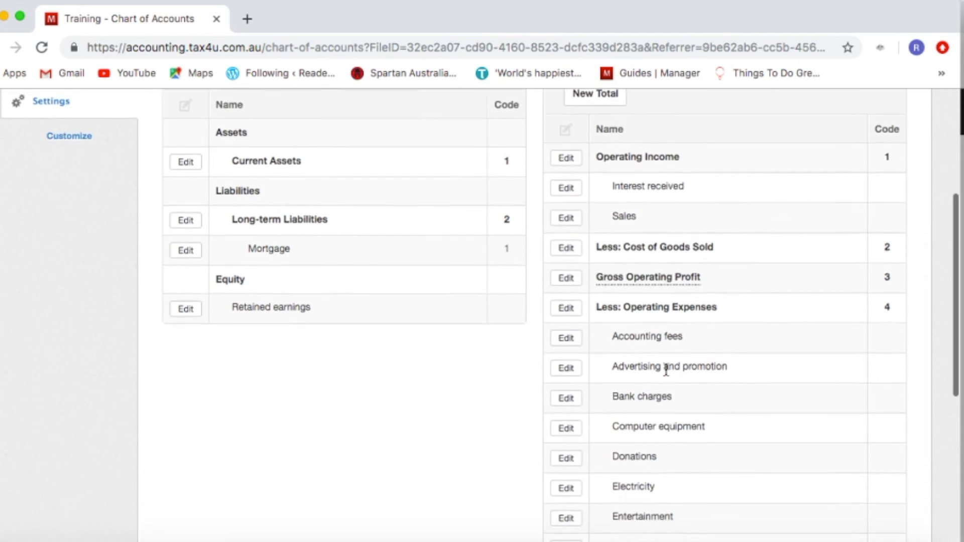
Review the chart of accounts, checking the accounts and codes under each balance sheet and profit and loss group
{"action": "scroll", "coordinate": [667, 390], "scroll_direction": "up", "scroll_amount": 2}
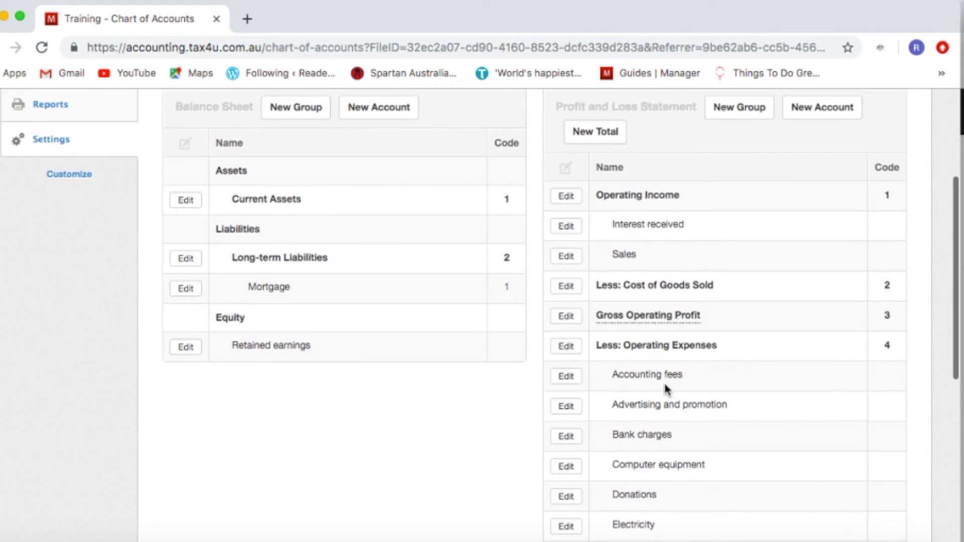
{"action": "scroll", "coordinate": [667, 389], "scroll_direction": "down", "scroll_amount": 1}
{"action": "scroll", "coordinate": [665, 385], "scroll_direction": "down", "scroll_amount": 5}
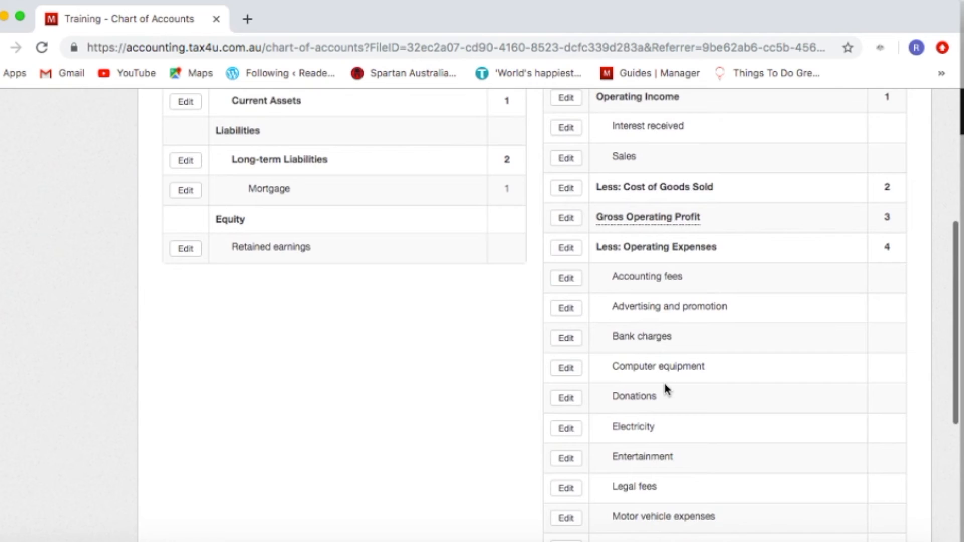
{"action": "scroll", "coordinate": [665, 388], "scroll_direction": "down", "scroll_amount": 1}
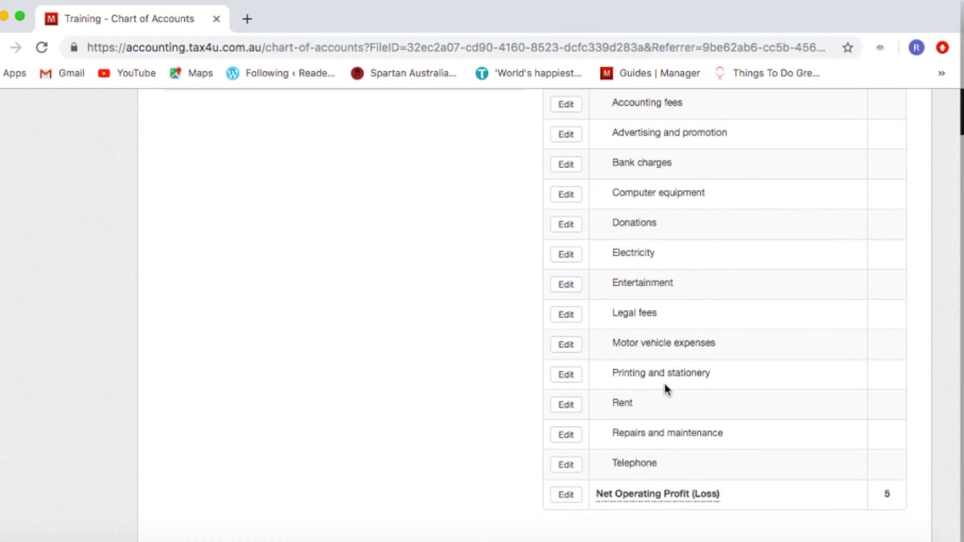
{"action": "scroll", "coordinate": [666, 390], "scroll_direction": "up", "scroll_amount": 2}
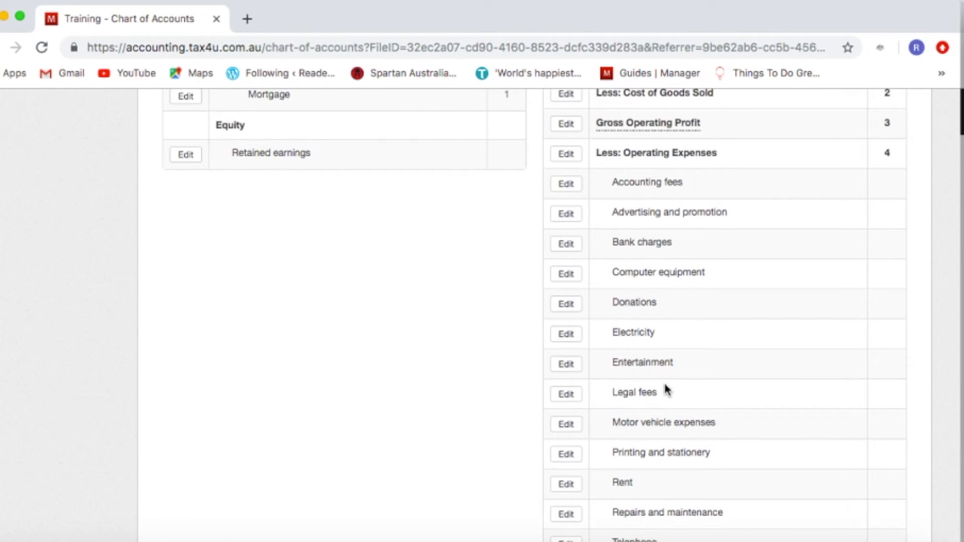
{"action": "scroll", "coordinate": [667, 390], "scroll_direction": "up", "scroll_amount": 6}
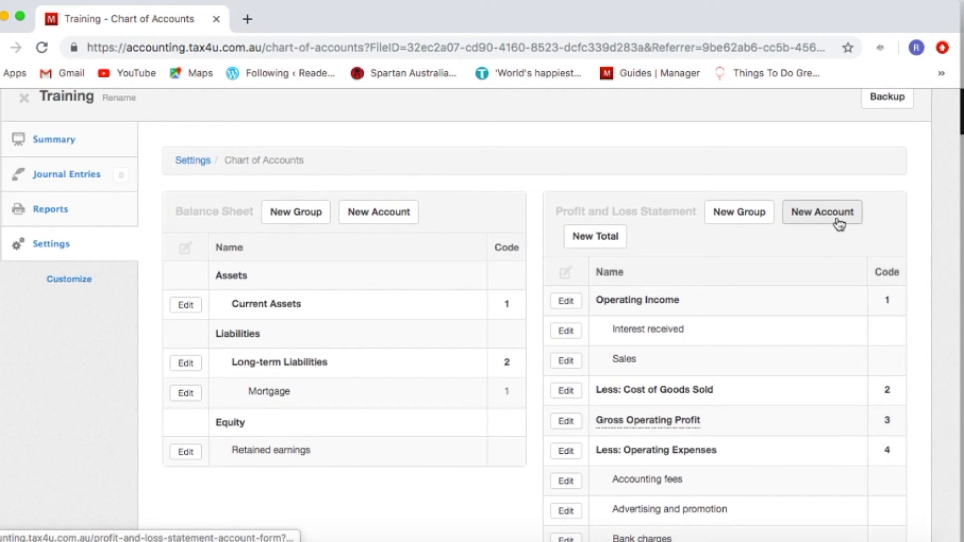
{"action": "scroll", "coordinate": [717, 390], "scroll_direction": "down", "scroll_amount": 2}
{"action": "scroll", "coordinate": [713, 385], "scroll_direction": "down", "scroll_amount": 1}
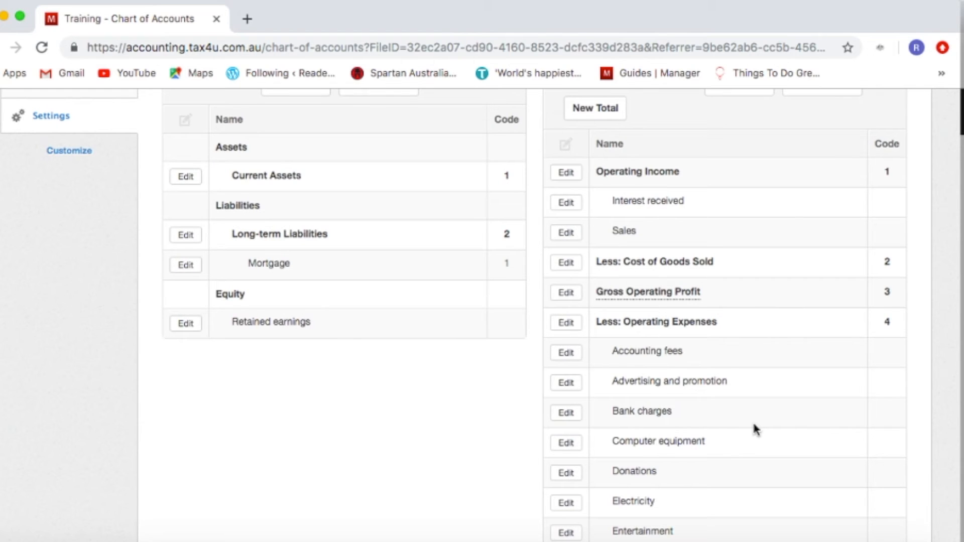
{"action": "scroll", "coordinate": [753, 427], "scroll_direction": "up", "scroll_amount": 3}
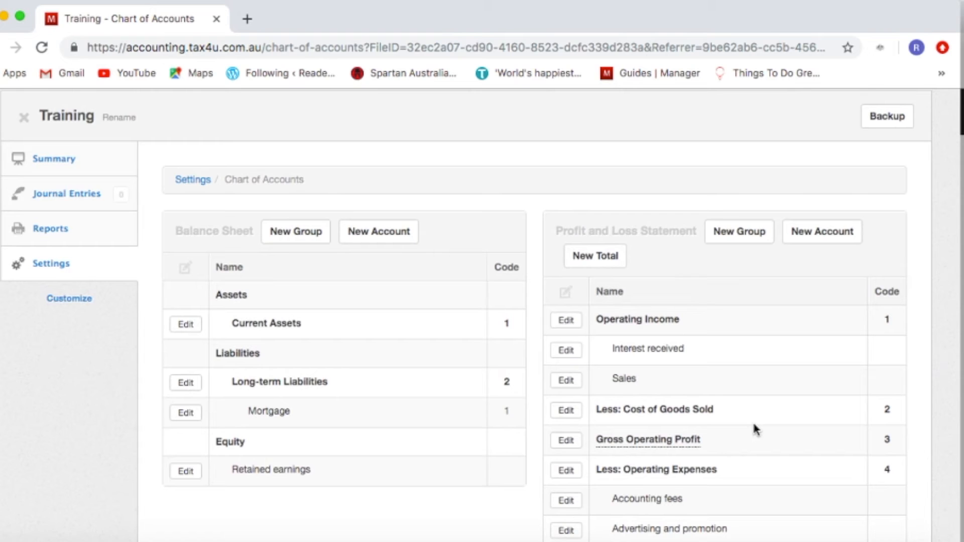
{"action": "scroll", "coordinate": [753, 427], "scroll_direction": "down", "scroll_amount": 10}
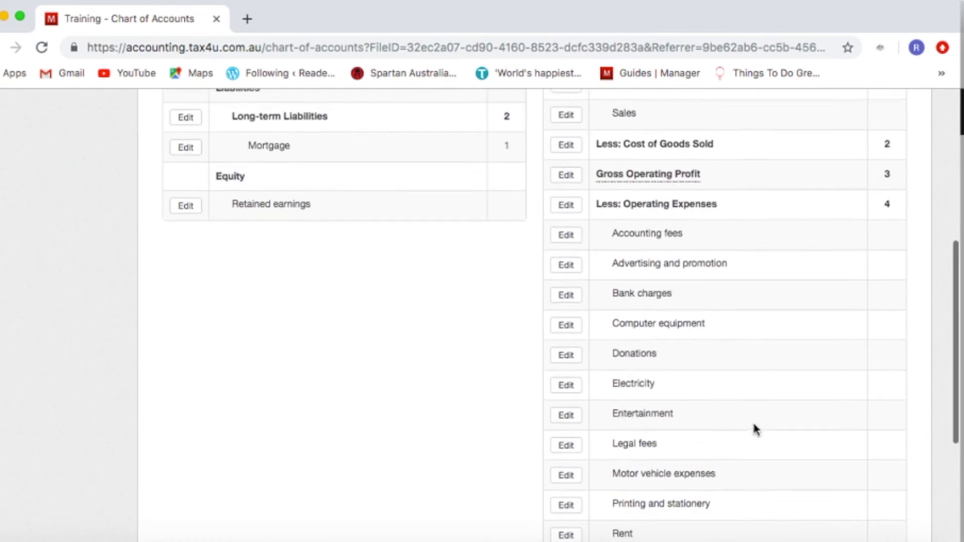
{"action": "scroll", "coordinate": [754, 427], "scroll_direction": "up", "scroll_amount": 5}
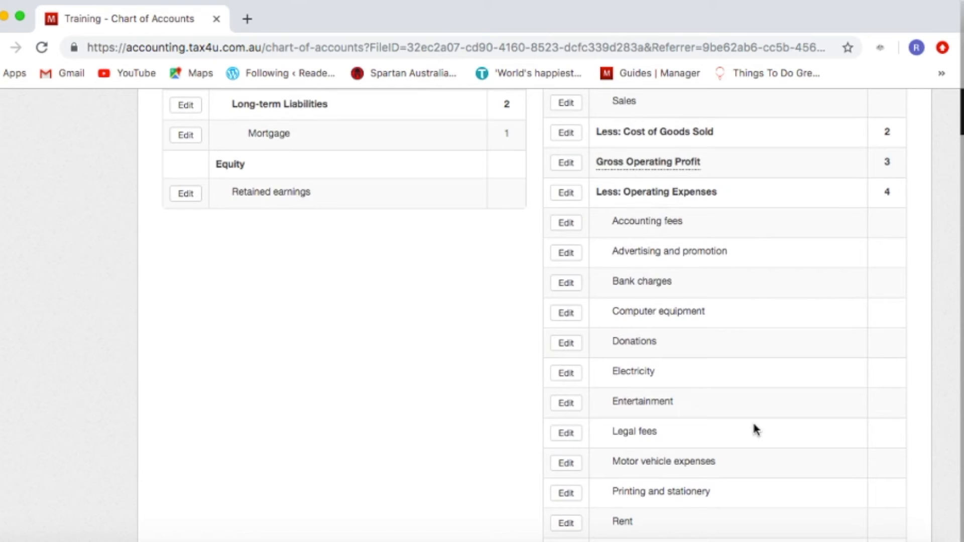
{"action": "scroll", "coordinate": [754, 425], "scroll_direction": "up", "scroll_amount": 3}
{"action": "scroll", "coordinate": [753, 420], "scroll_direction": "up", "scroll_amount": 2}
{"action": "scroll", "coordinate": [752, 420], "scroll_direction": "down", "scroll_amount": 3}
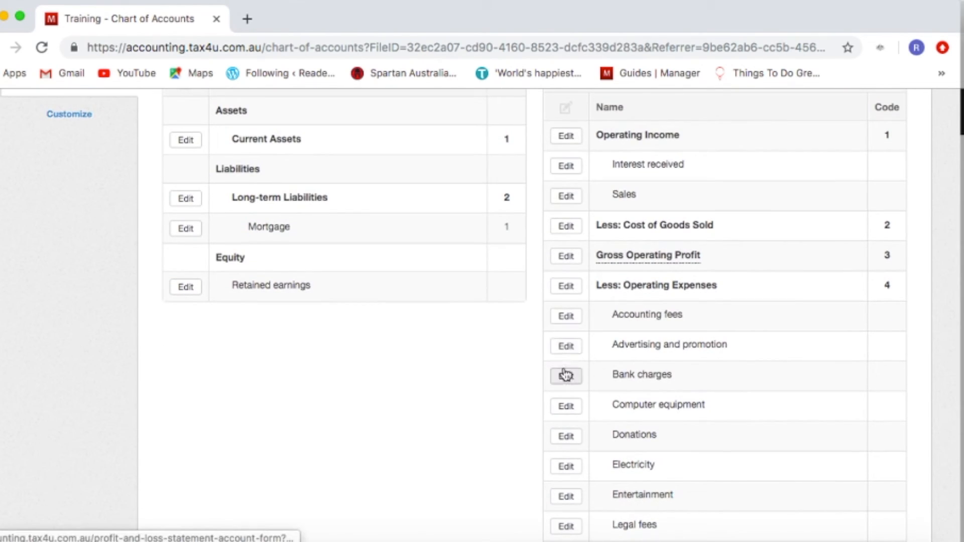
{"action": "scroll", "coordinate": [565, 372], "scroll_direction": "up", "scroll_amount": 1}
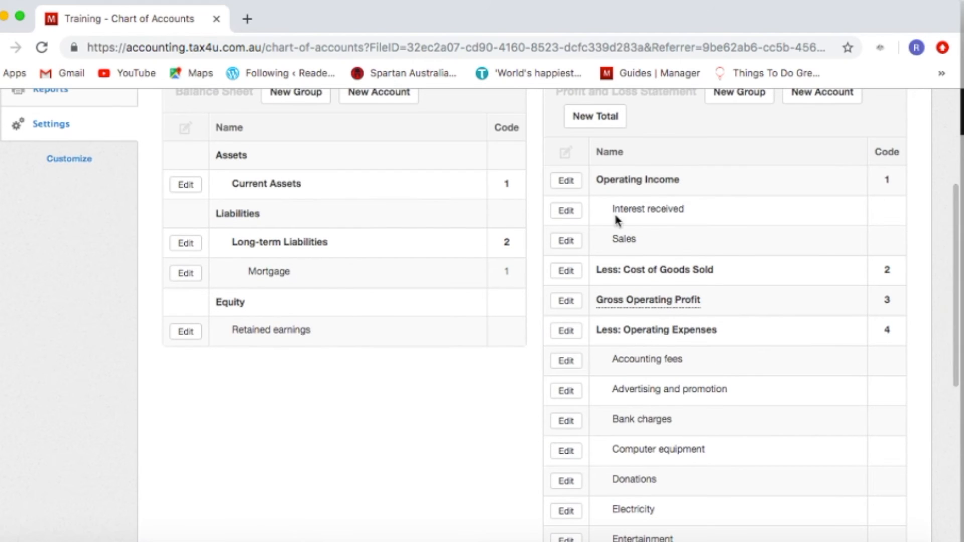
{"action": "scroll", "coordinate": [773, 412], "scroll_direction": "up", "scroll_amount": 1}
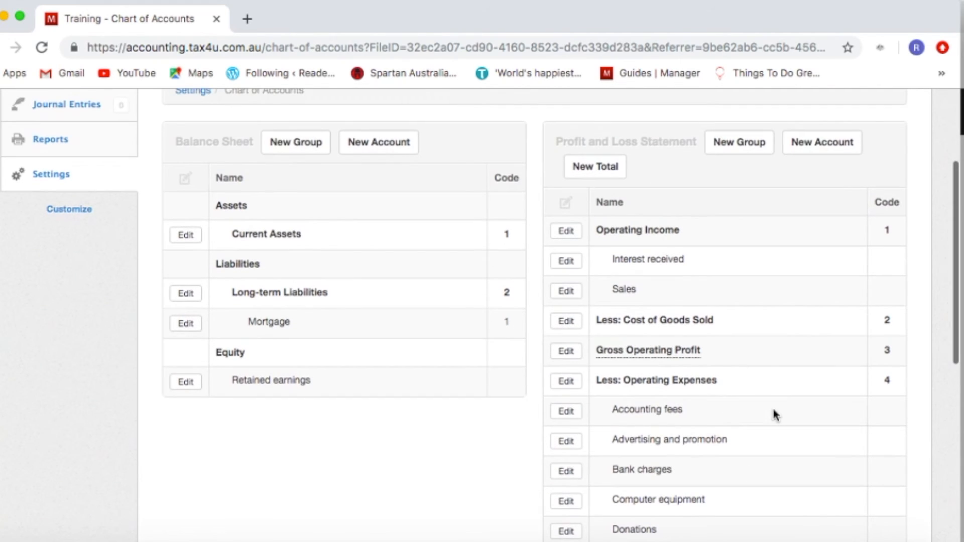
Open the Training business's summary and examine how the balance sheet and profit and loss groups, accounts and totals are laid out
{"action": "scroll", "coordinate": [303, 233], "scroll_direction": "up", "scroll_amount": 3}
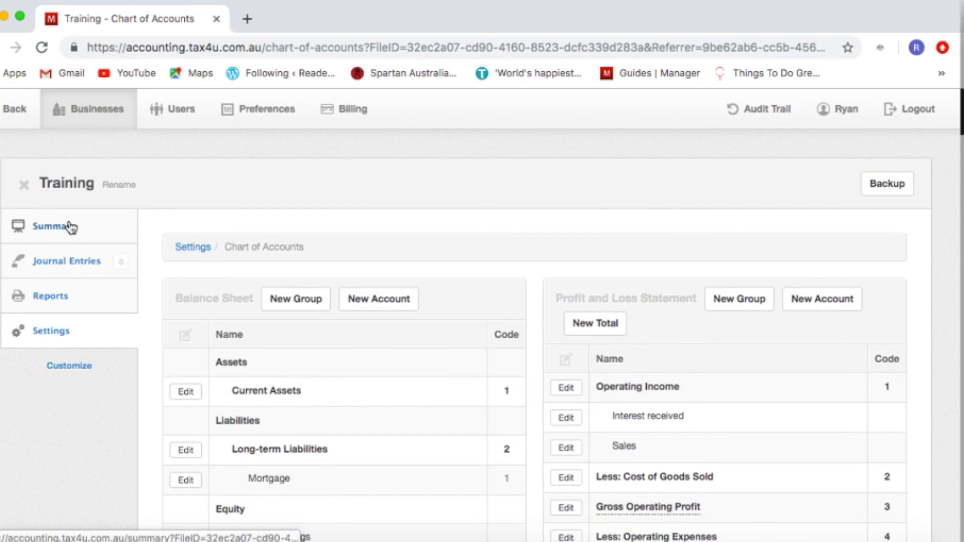
{"action": "left_click", "coordinate": [71, 227]}
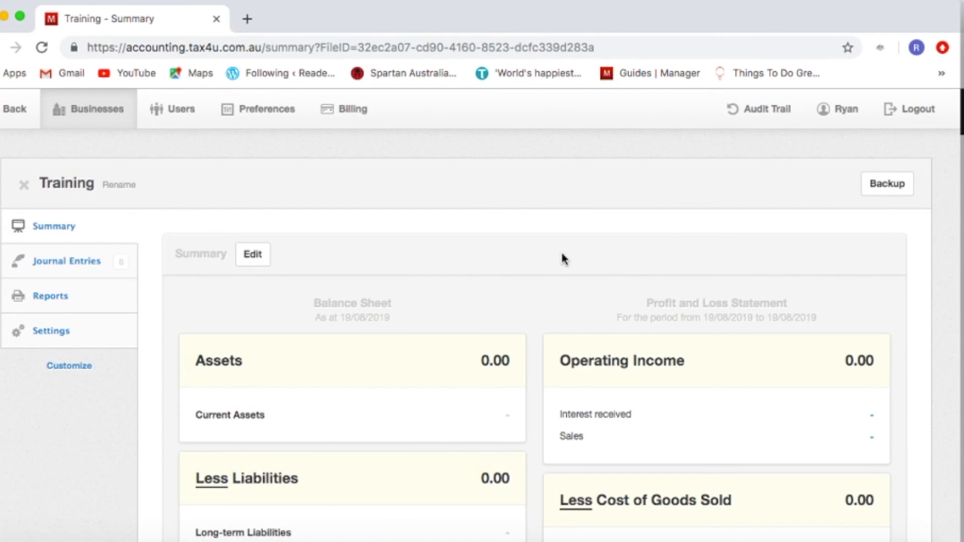
{"action": "scroll", "coordinate": [549, 257], "scroll_direction": "down", "scroll_amount": 3}
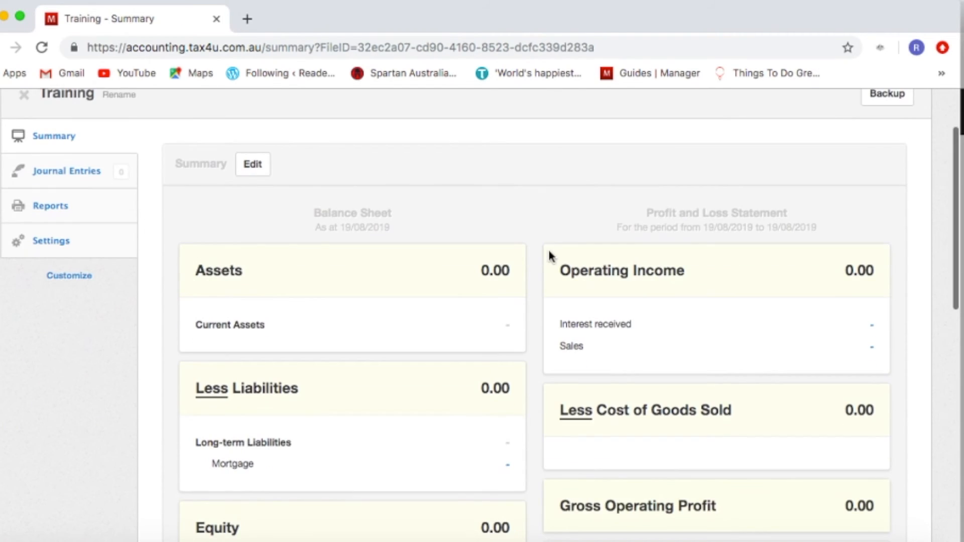
{"action": "scroll", "coordinate": [336, 421], "scroll_direction": "down", "scroll_amount": 3}
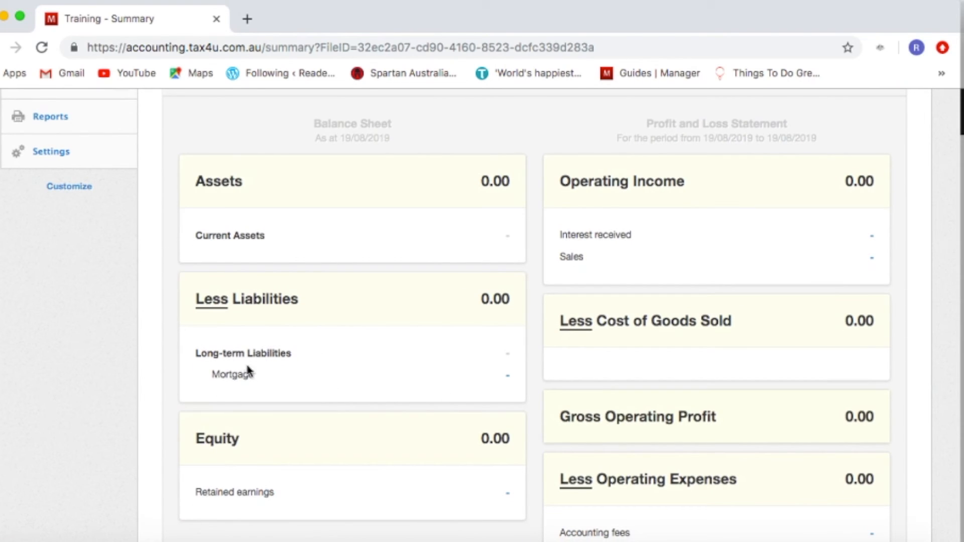
{"action": "scroll", "coordinate": [575, 360], "scroll_direction": "down", "scroll_amount": 1}
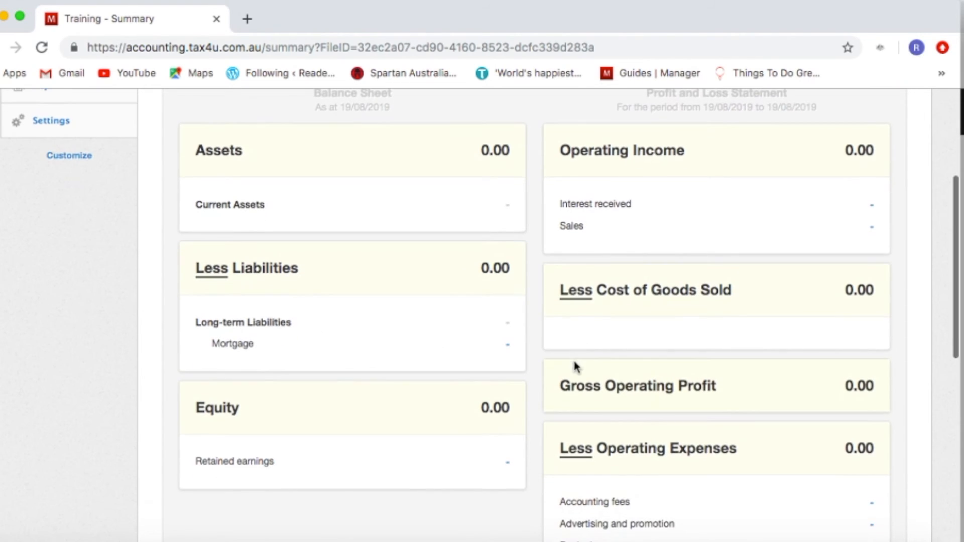
{"action": "scroll", "coordinate": [696, 387], "scroll_direction": "down", "scroll_amount": 6}
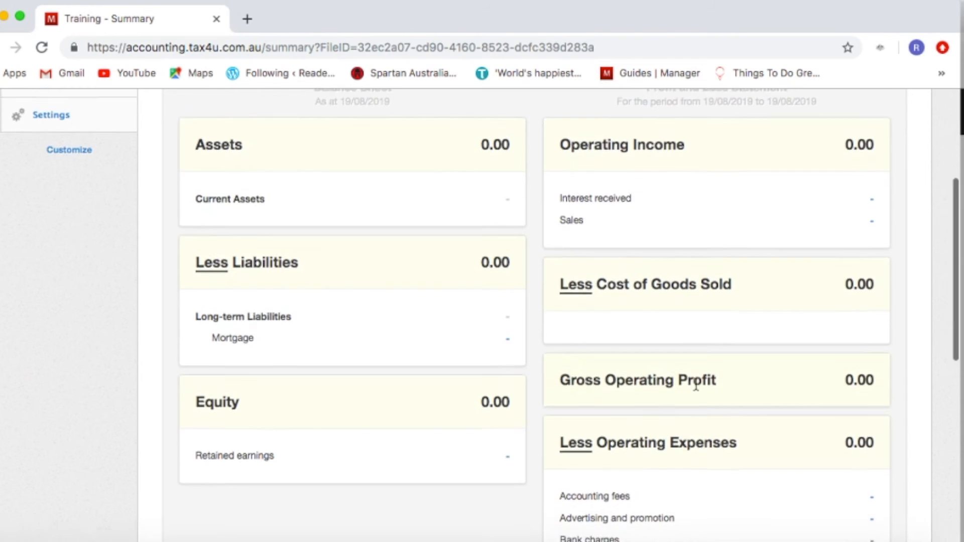
{"action": "scroll", "coordinate": [696, 387], "scroll_direction": "down", "scroll_amount": 7}
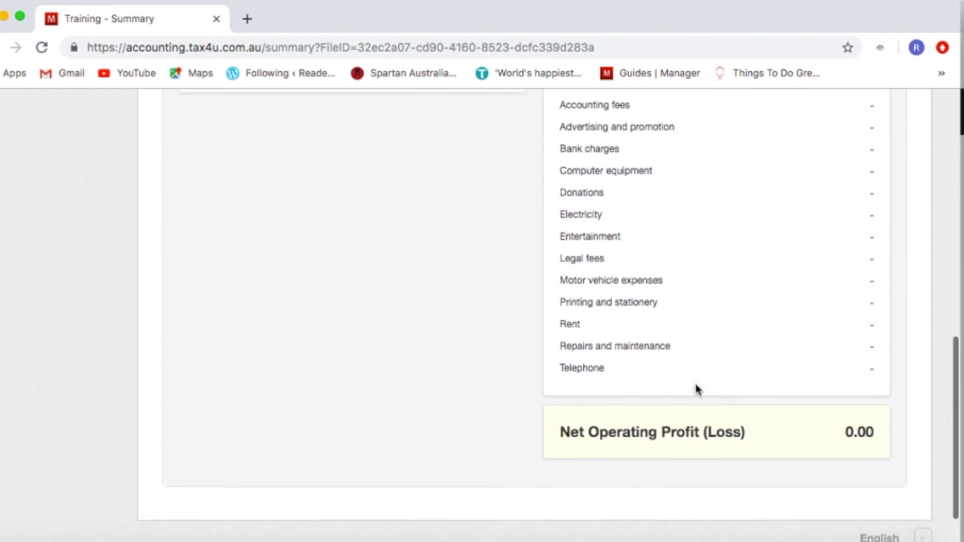
{"action": "scroll", "coordinate": [696, 389], "scroll_direction": "up", "scroll_amount": 9}
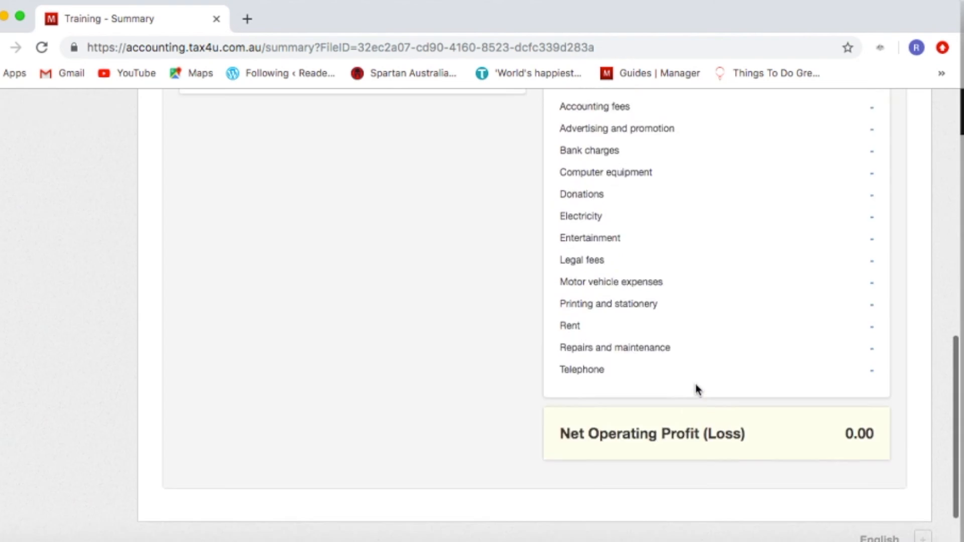
{"action": "scroll", "coordinate": [695, 390], "scroll_direction": "up", "scroll_amount": 7}
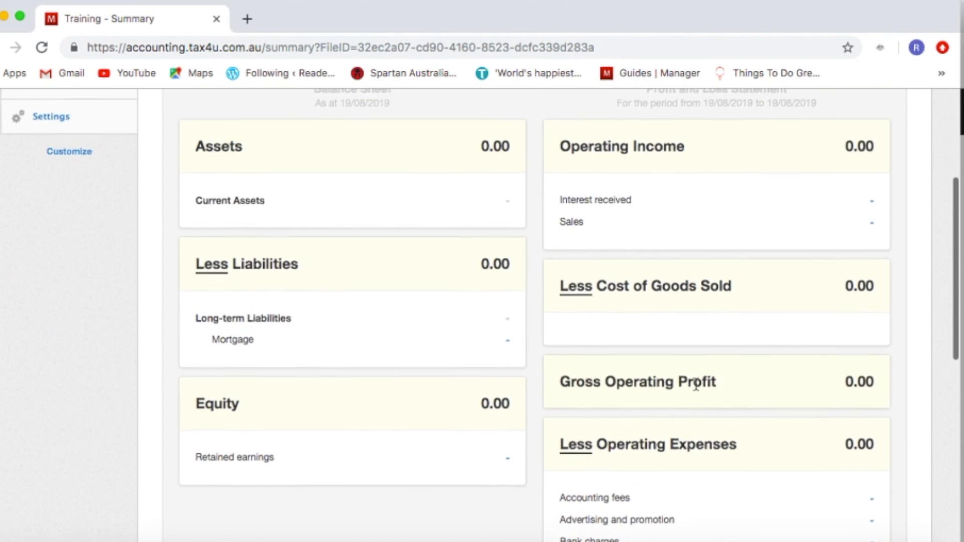
{"action": "scroll", "coordinate": [696, 388], "scroll_direction": "up", "scroll_amount": 1}
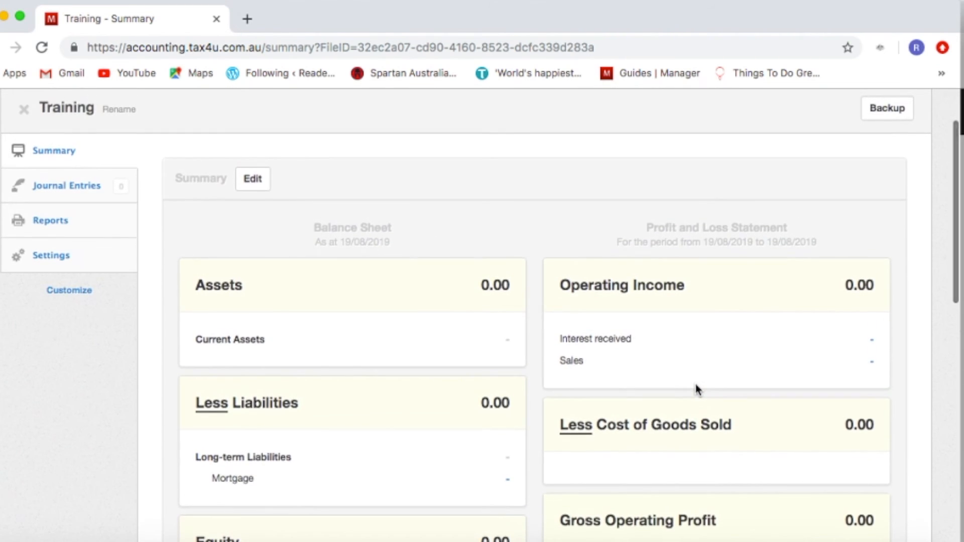
{"action": "scroll", "coordinate": [696, 390], "scroll_direction": "up", "scroll_amount": 2}
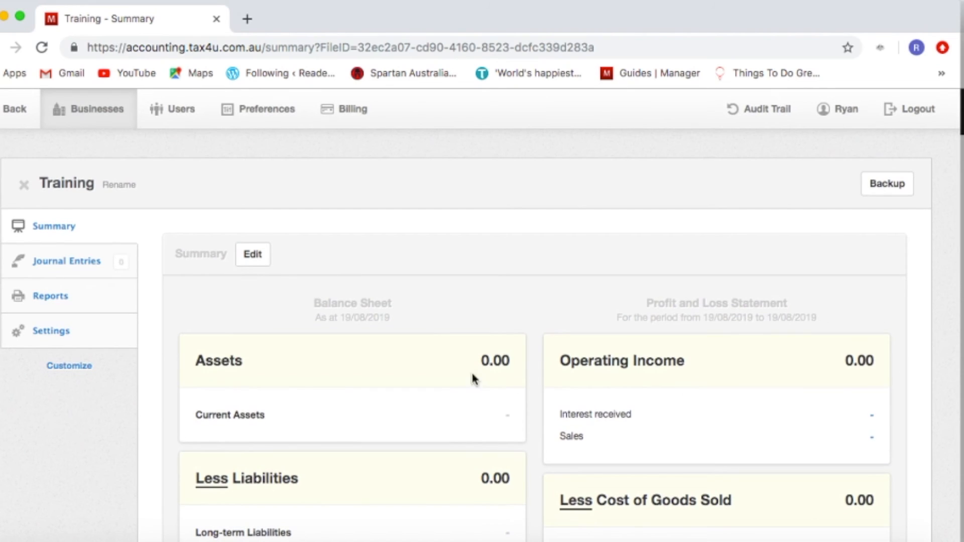